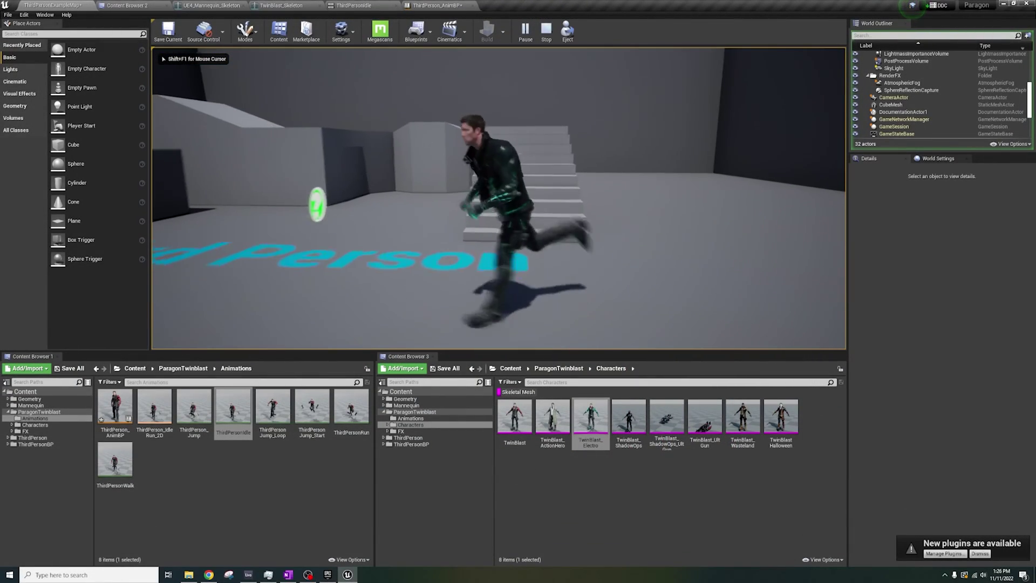
# - Play-test the TwinBlast Electro character by running in several directions around the level, and end the play session
pyautogui.press('w')
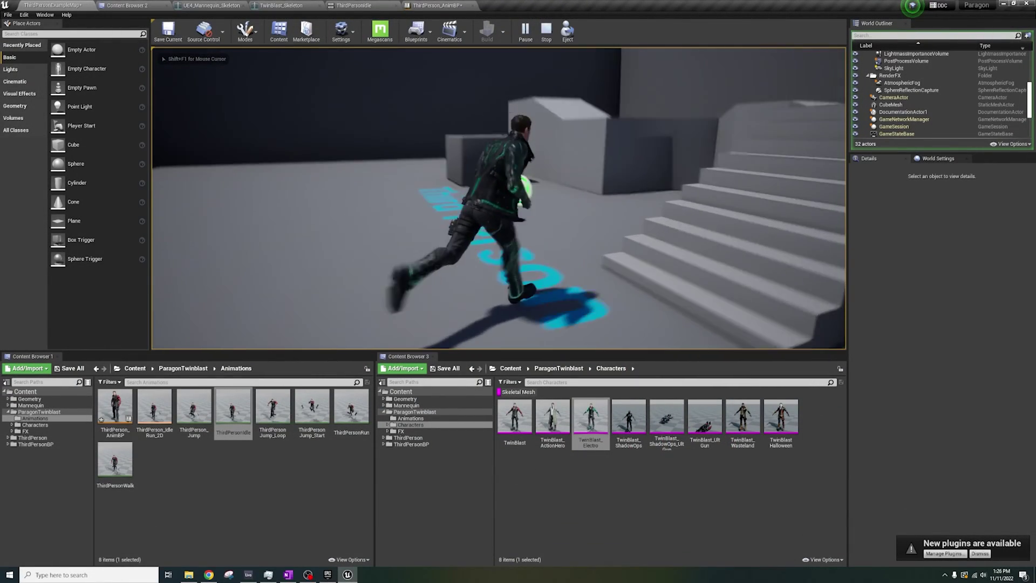
pyautogui.press('s')
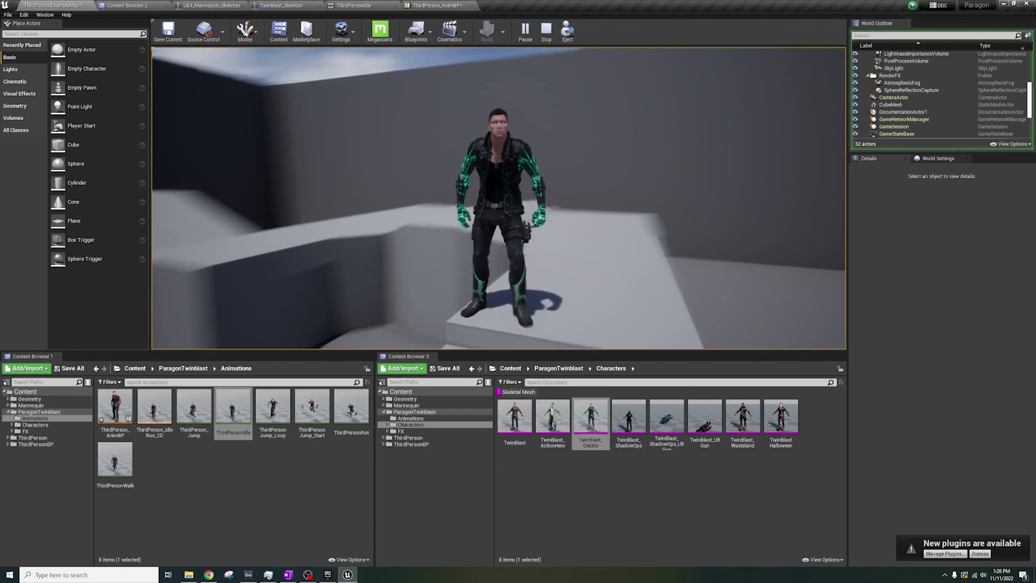
pyautogui.press('s')
pyautogui.press('a')
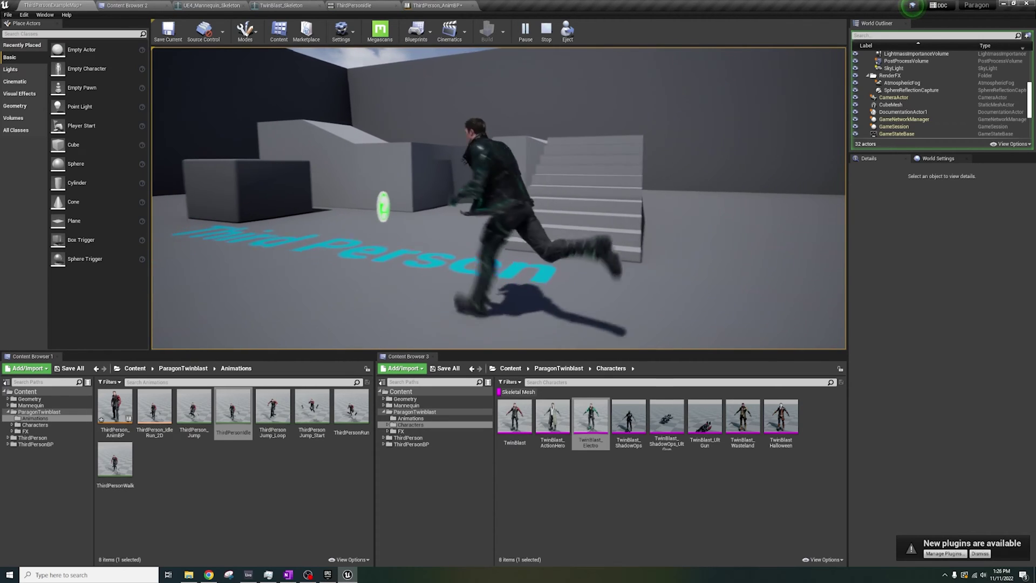
pyautogui.press('w')
pyautogui.press('s')
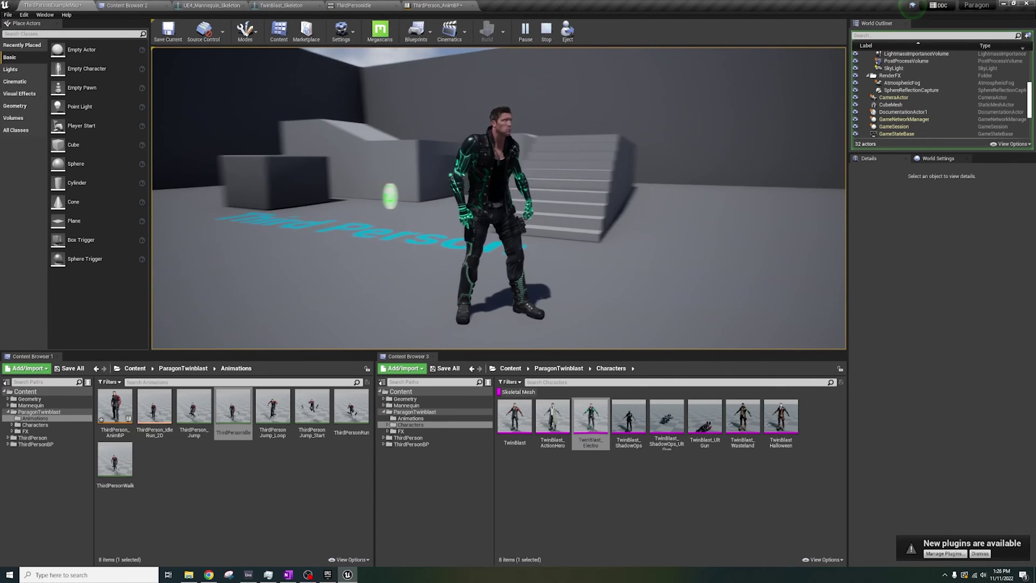
pyautogui.press('a')
pyautogui.press('d')
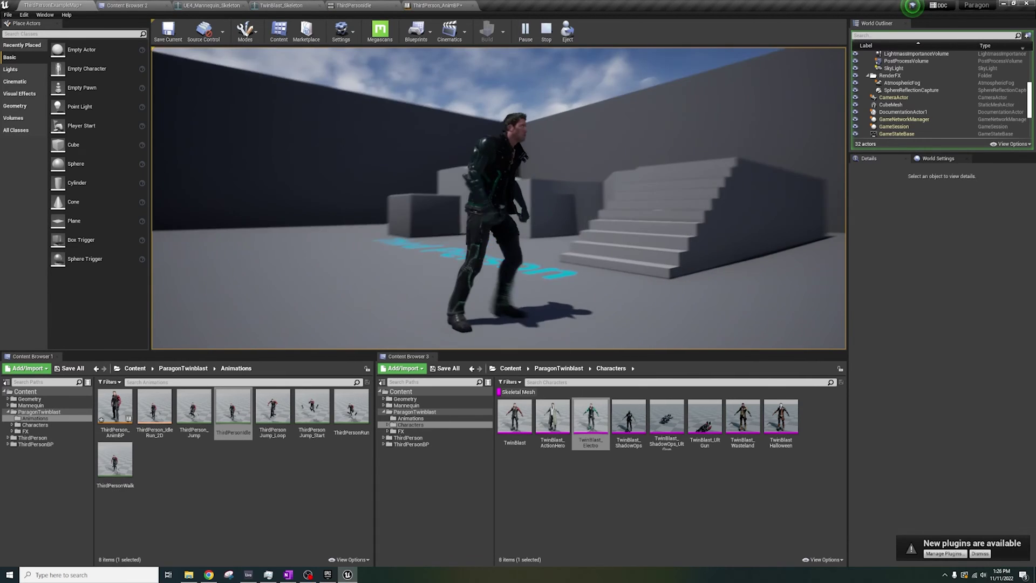
pyautogui.press('a')
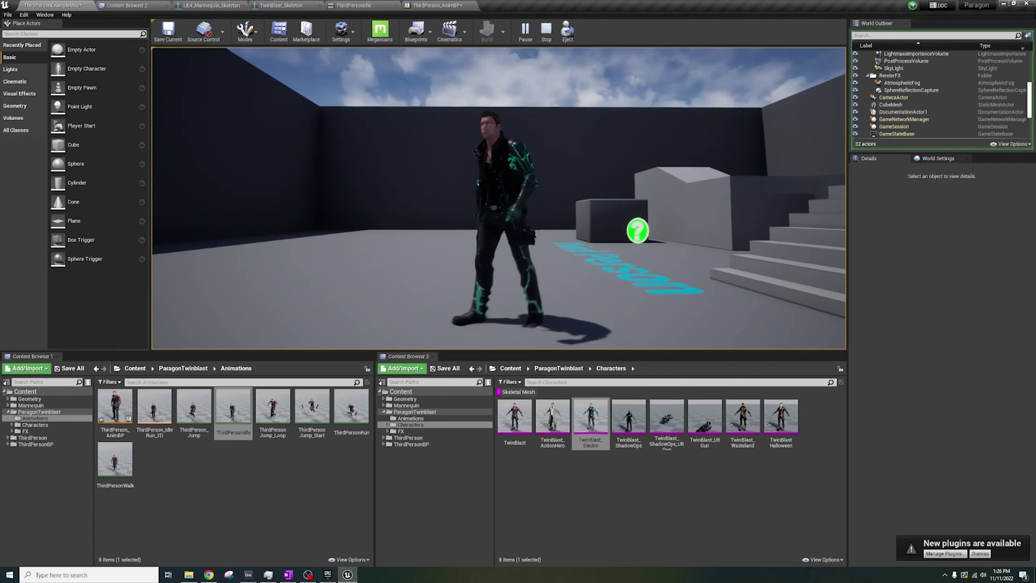
pyautogui.press('Escape')
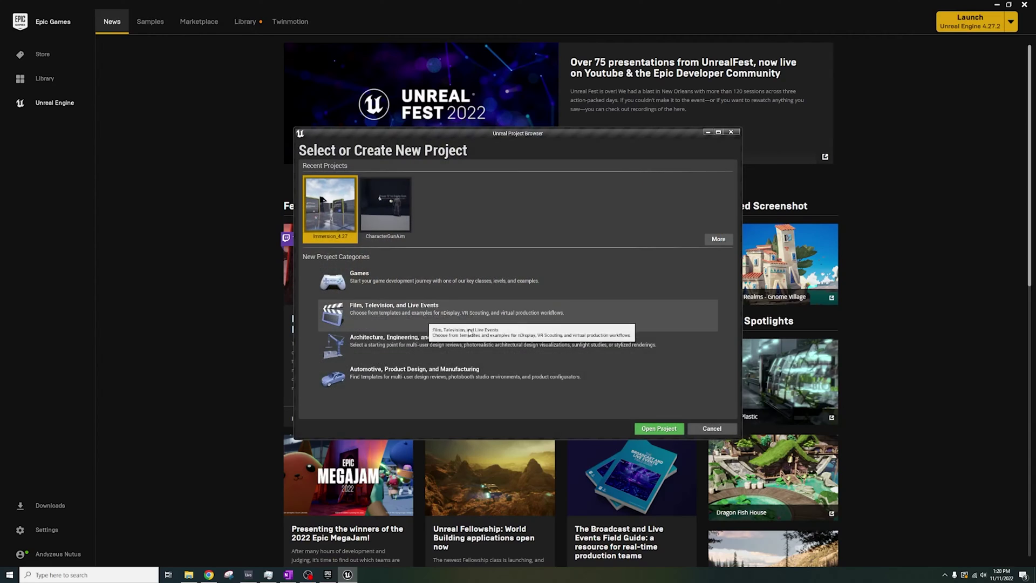
# - Create a Games project named Paragon from the Third Person template and open the Library in the Epic Games launcher
pyautogui.click(378, 282)
pyautogui.click(595, 428)
pyautogui.click(468, 184)
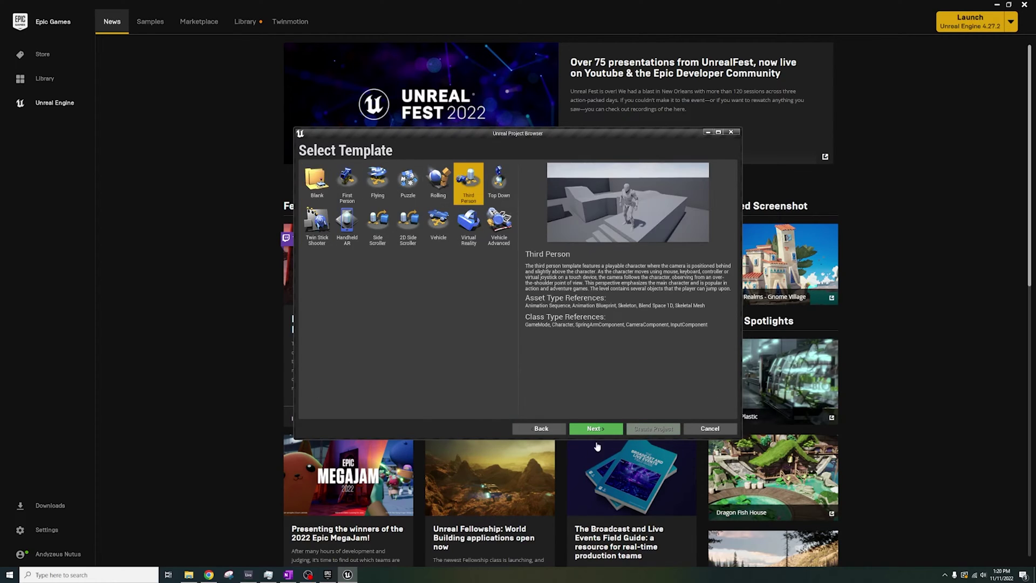
pyautogui.click(596, 428)
pyautogui.write('Paragon')
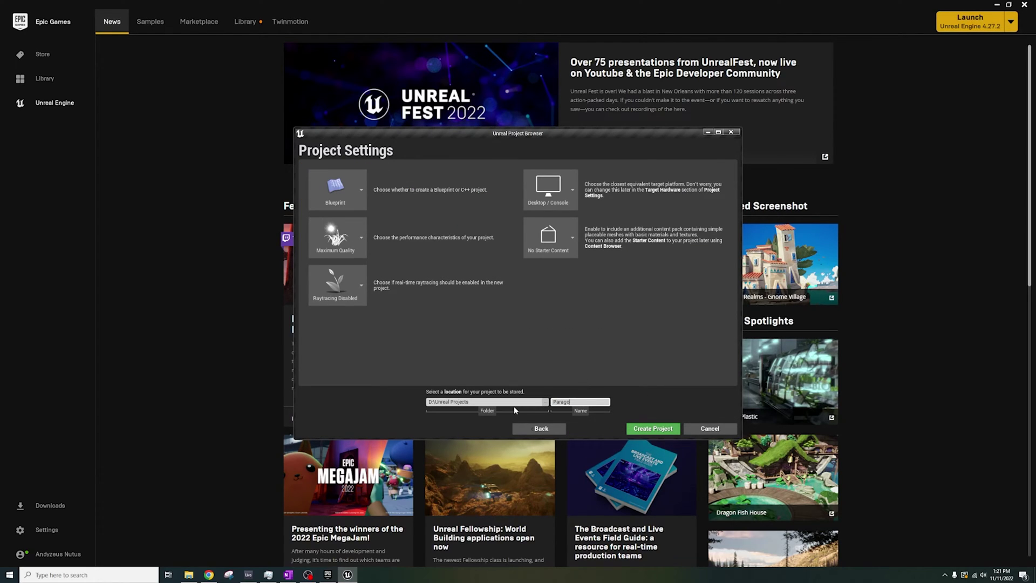
pyautogui.press('Return')
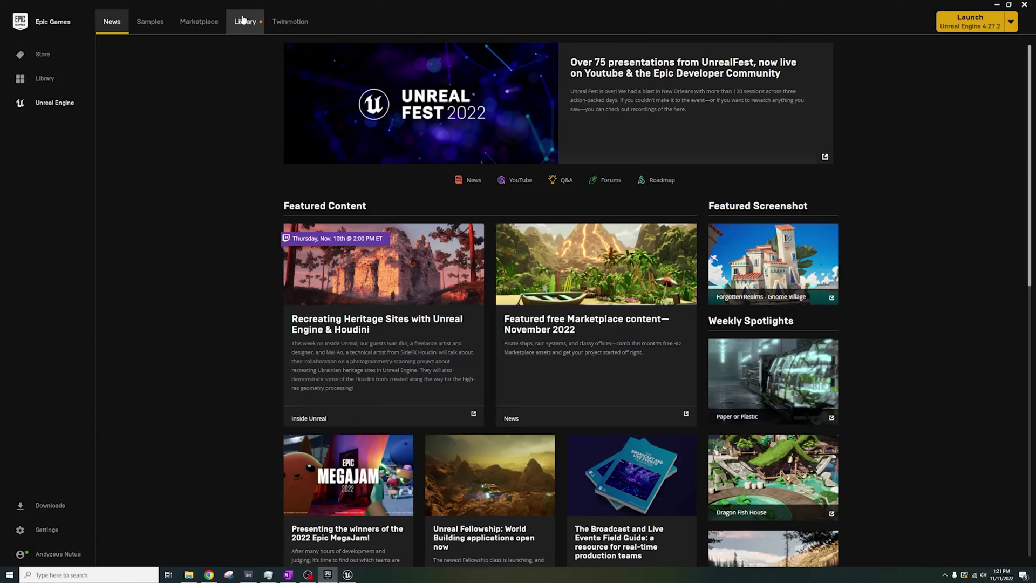
pyautogui.click(245, 21)
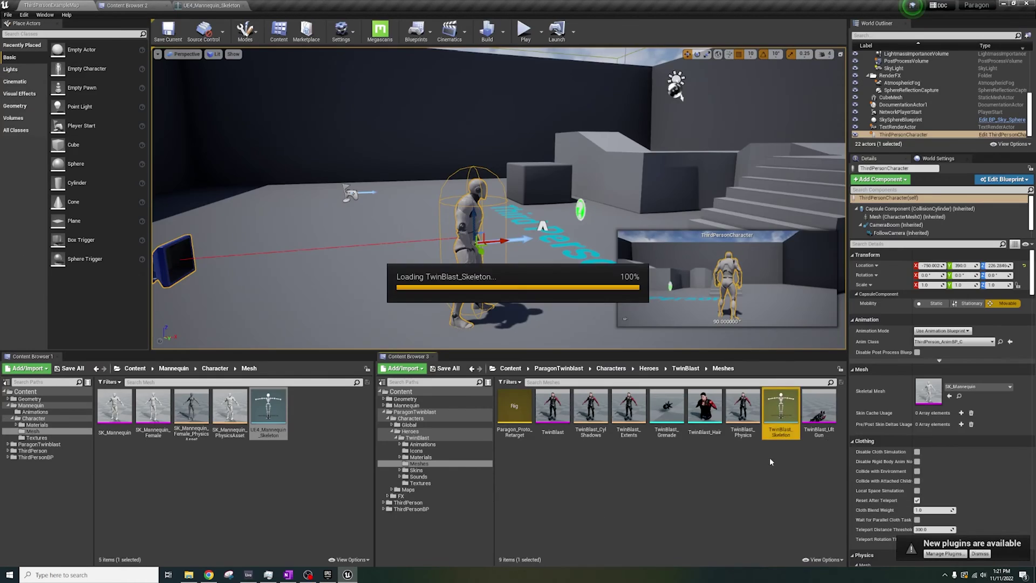
# - Set TwinBlast_Skeleton's translation retargeting recursively to Skeleton from the root, with root as Animation and pelvis as Animation Scaled
pyautogui.rightClick(22, 81)
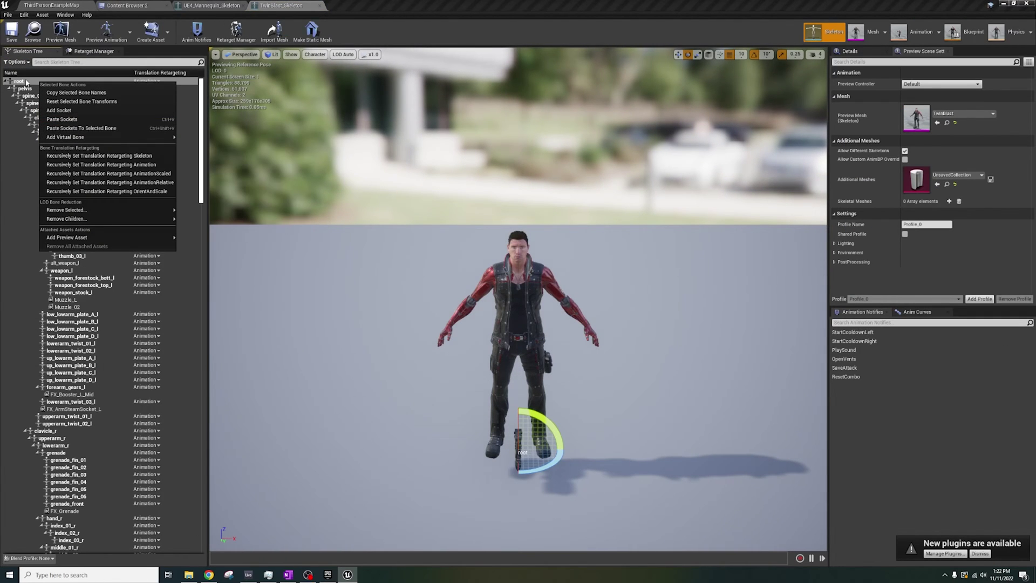
pyautogui.click(114, 156)
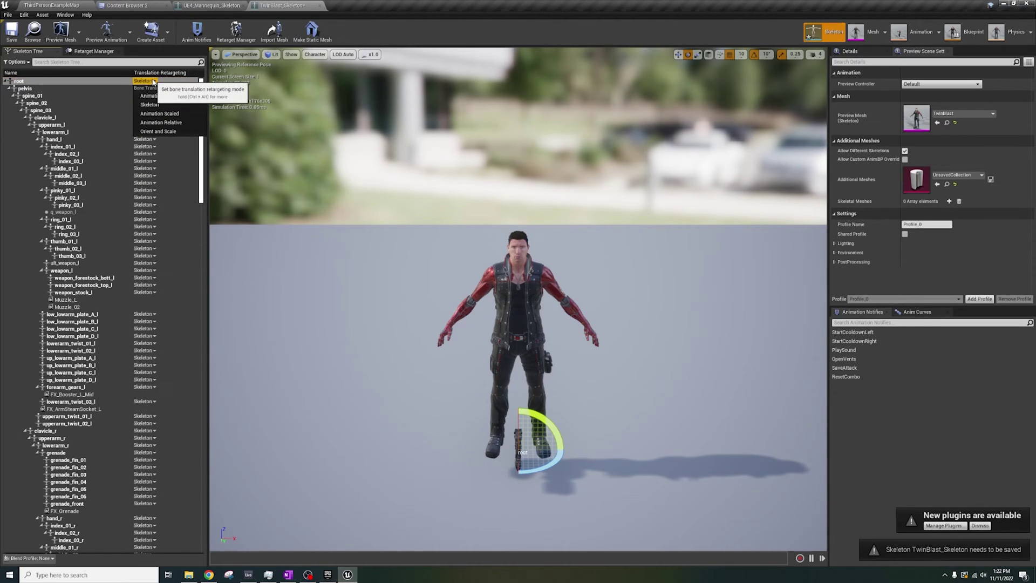
pyautogui.click(170, 97)
pyautogui.click(145, 88)
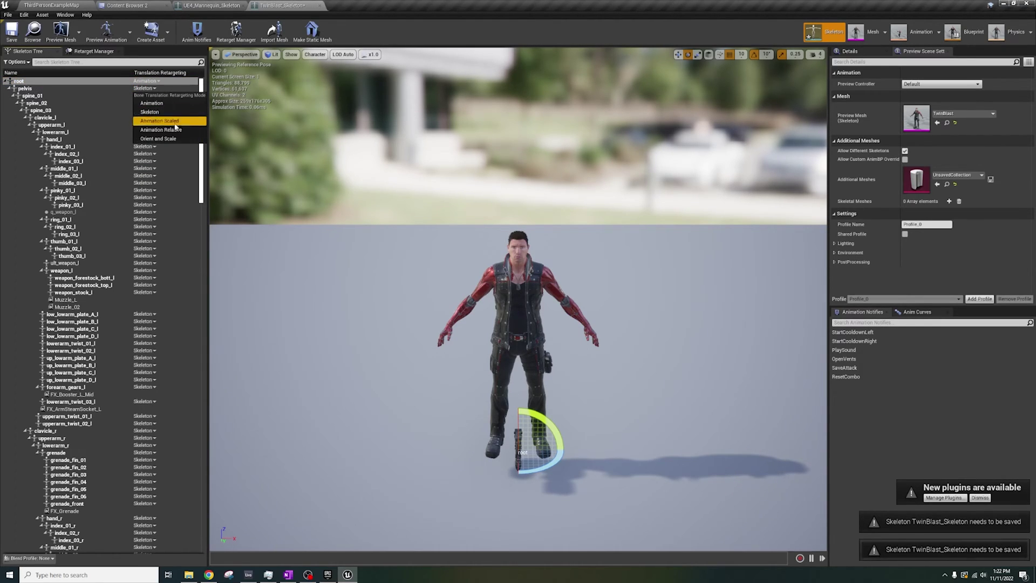
pyautogui.click(160, 121)
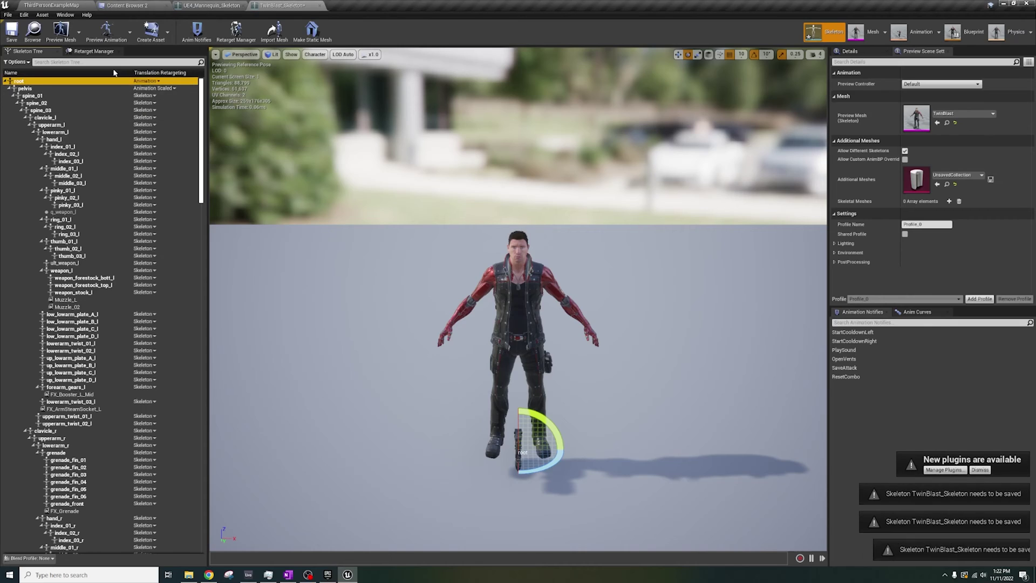
# - Show the Retarget Manager for UE4_Mannequin_Skeleton and TwinBlast_Skeleton, with the two editors arranged side by side in separate windows
pyautogui.click(198, 6)
pyautogui.click(186, 104)
pyautogui.click(333, 68)
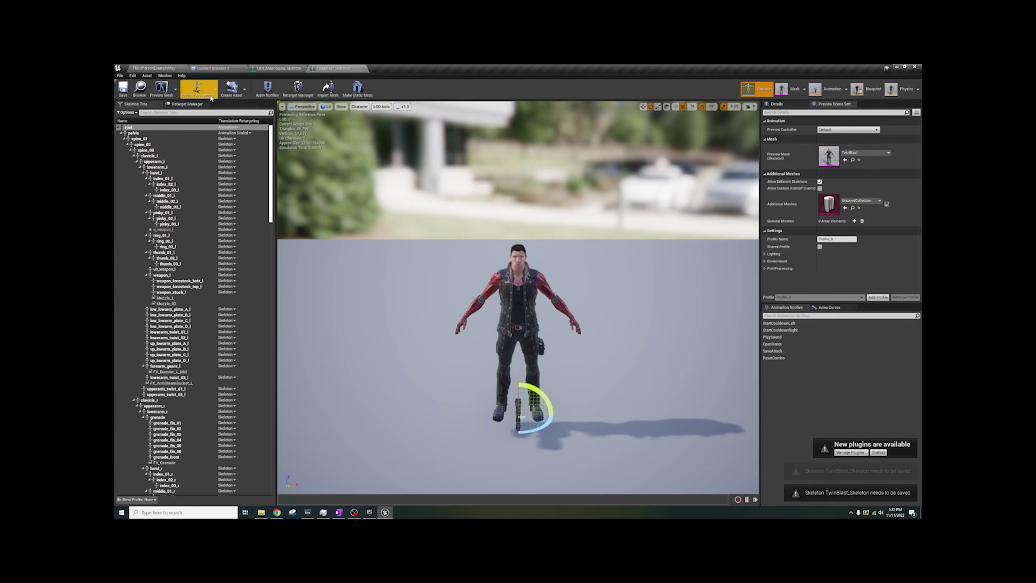
pyautogui.click(186, 104)
pyautogui.moveTo(333, 68); pyautogui.dragTo(535, 198)
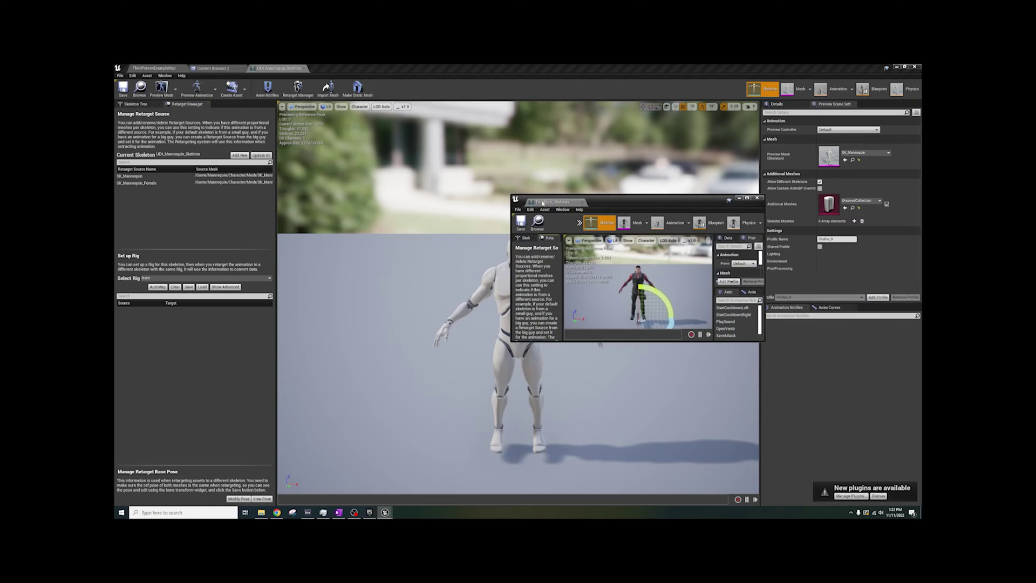
pyautogui.press('super+Right')
pyautogui.press('super+Left')
pyautogui.moveTo(624, 237); pyautogui.dragTo(686, 239)
pyautogui.moveTo(106, 240); pyautogui.dragTo(167, 242)
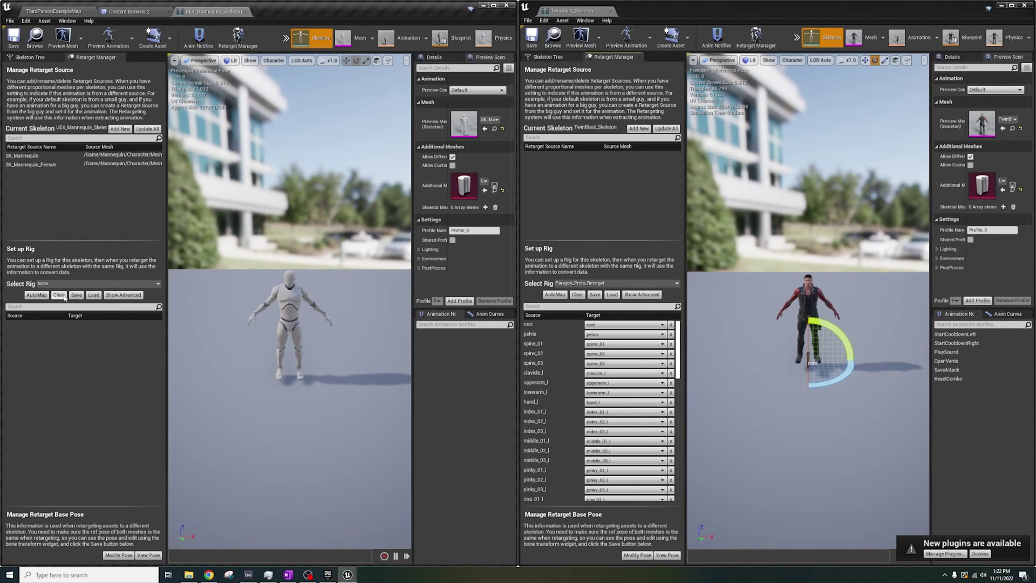
# - Assign the Humanoid rig to both skeletons and save their retarget base poses from the current pose
pyautogui.click(67, 284)
pyautogui.click(71, 348)
pyautogui.click(116, 556)
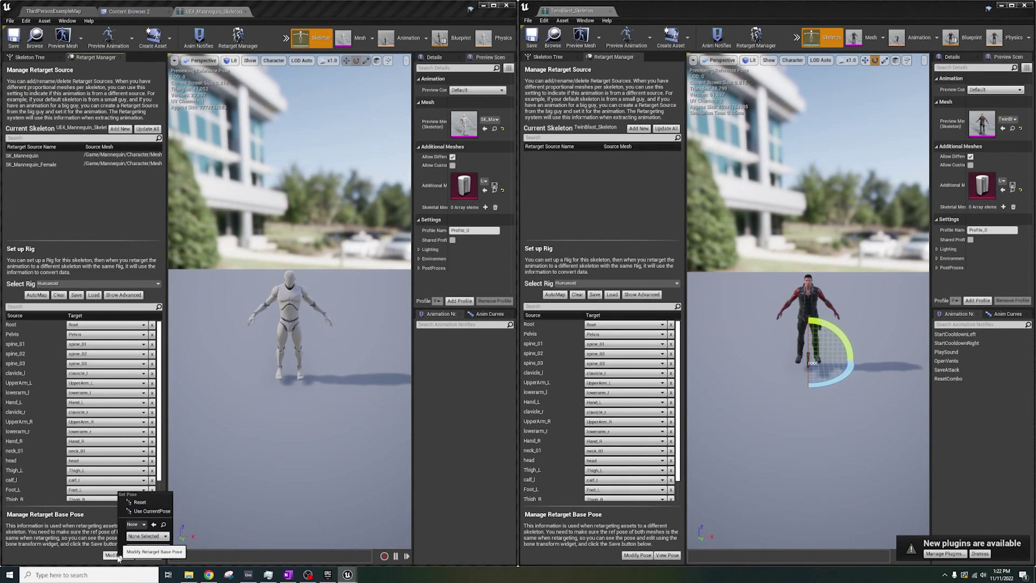
pyautogui.click(147, 511)
pyautogui.click(630, 556)
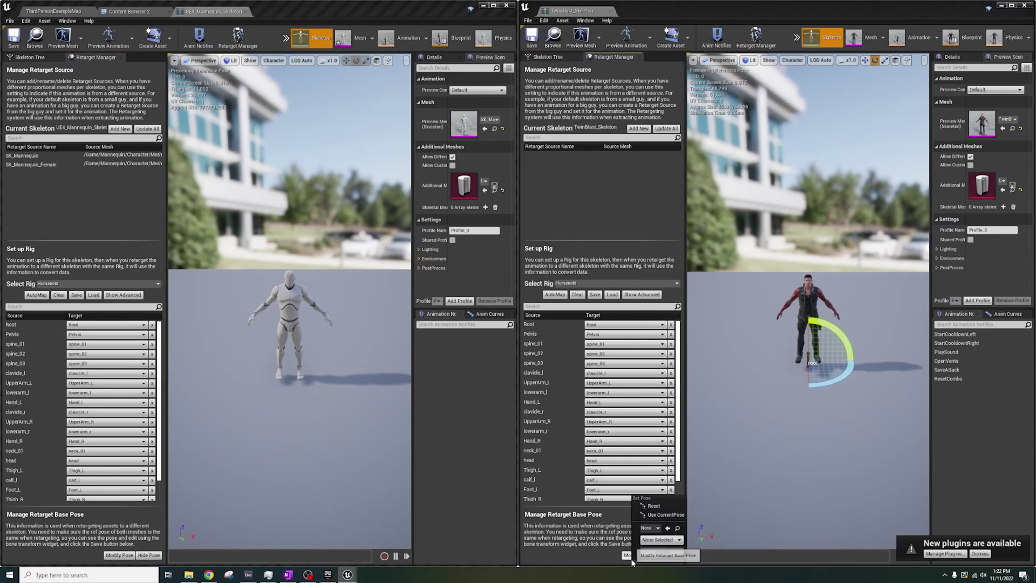
pyautogui.click(656, 515)
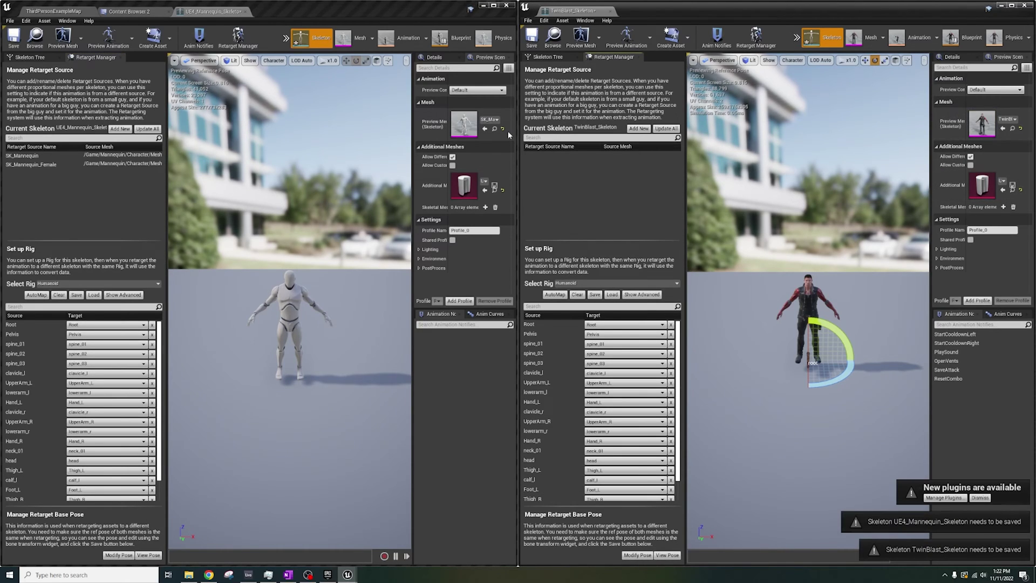
pyautogui.click(536, 42)
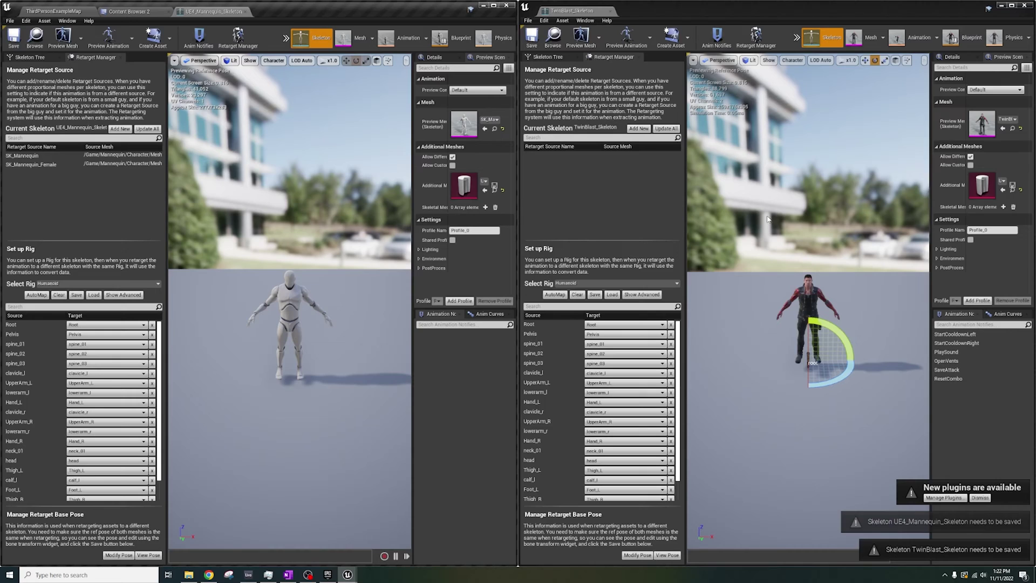
# - Duplicate and retarget the mannequin's ThirdPerson_AnimBP to TwinBlast_Skeleton, storing the new assets in ParagonTwinblast/Animations
pyautogui.click(53, 11)
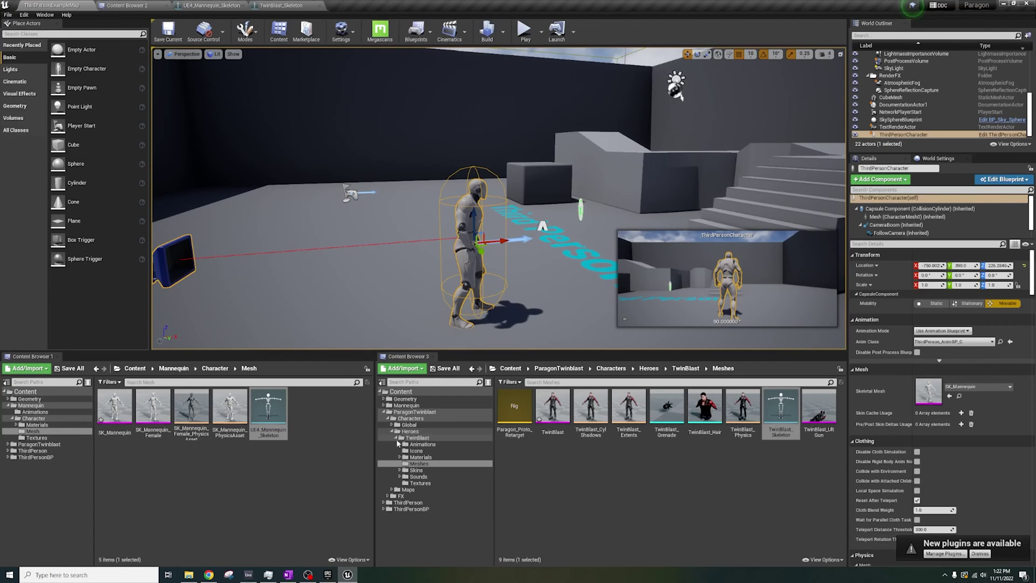
pyautogui.click(1000, 342)
pyautogui.rightClick(118, 403)
pyautogui.moveTo(176, 222)
pyautogui.click(270, 228)
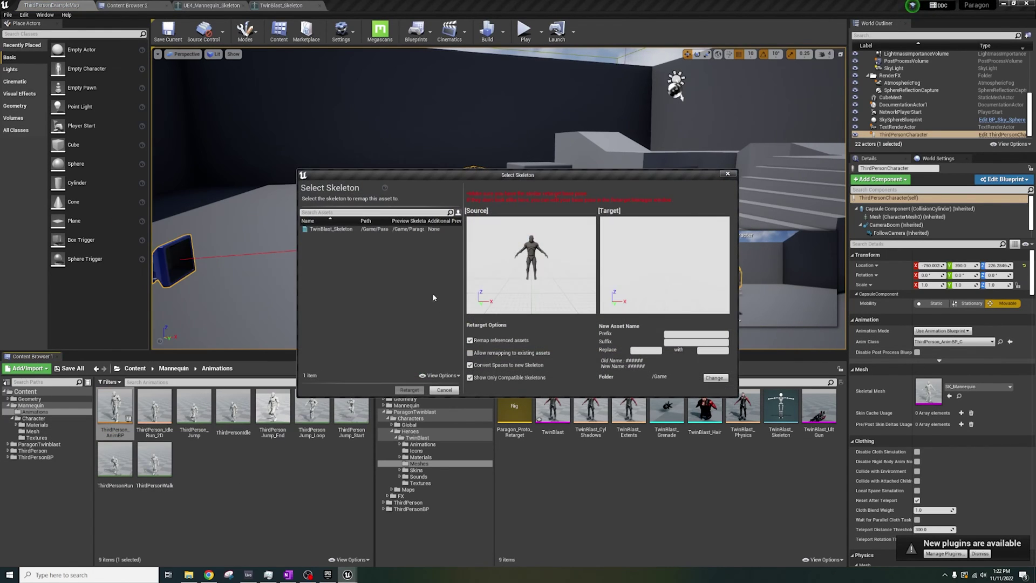
pyautogui.click(713, 380)
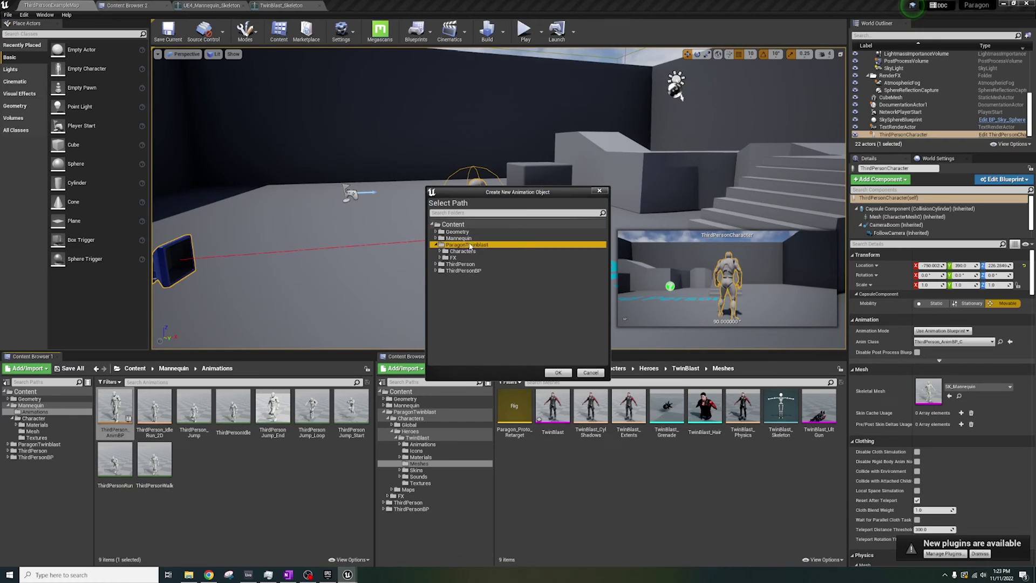
pyautogui.click(560, 373)
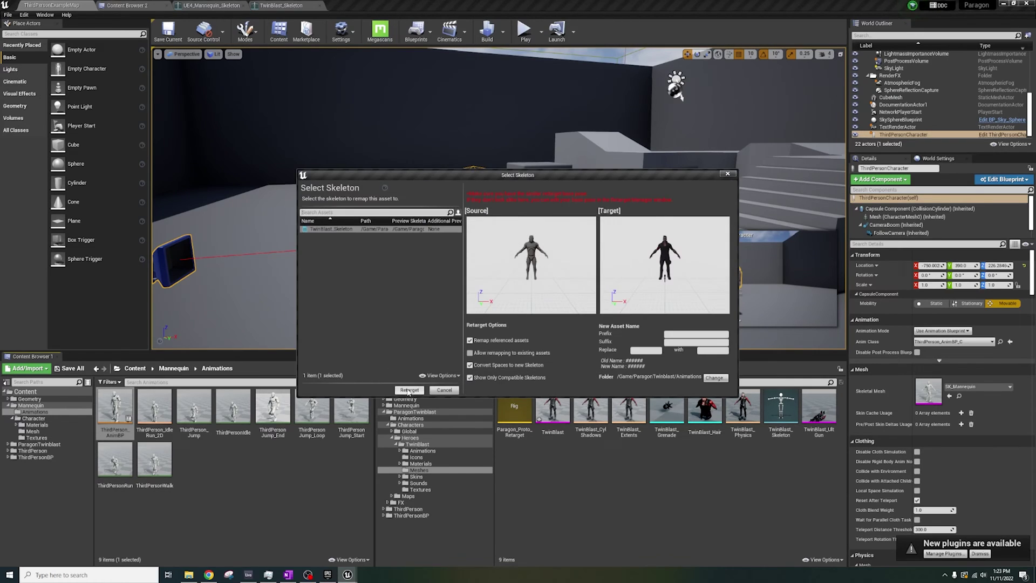
pyautogui.click(410, 389)
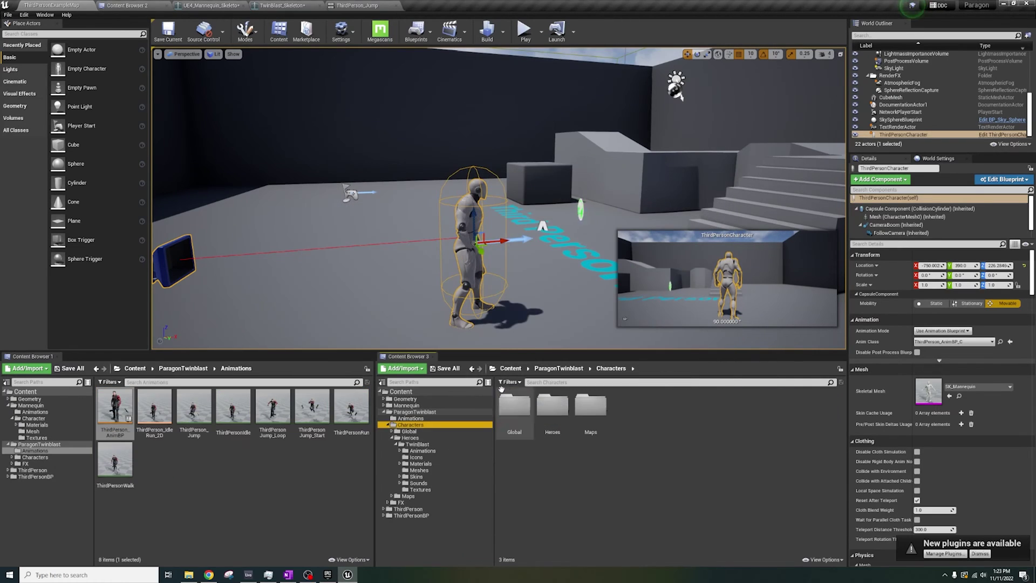
# - Filter the Characters folder to skeletal meshes and assign TwinBlast_ActionHero as the ThirdPersonCharacter's mesh
pyautogui.click(510, 382)
pyautogui.click(522, 202)
pyautogui.click(553, 419)
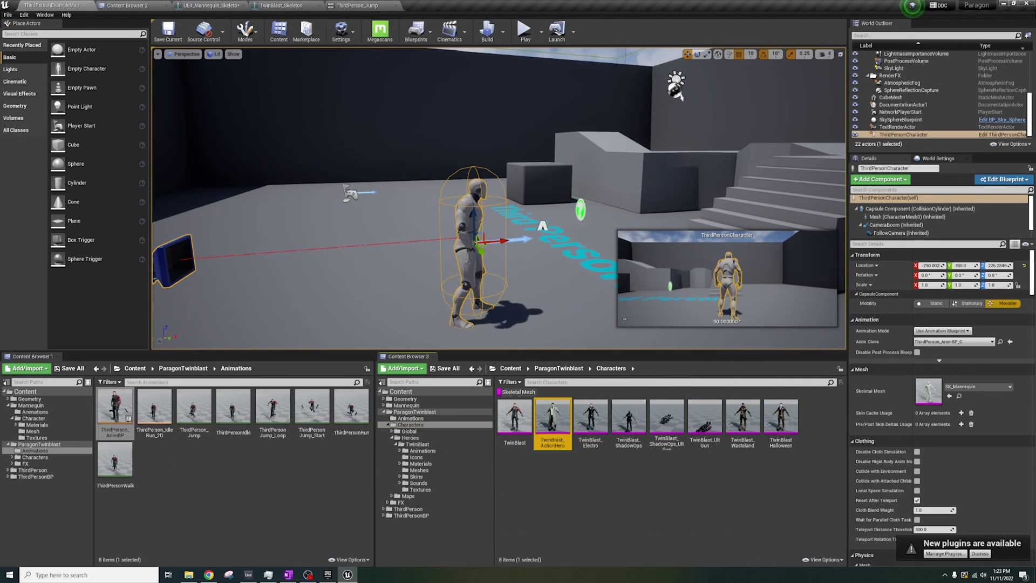
pyautogui.click(950, 396)
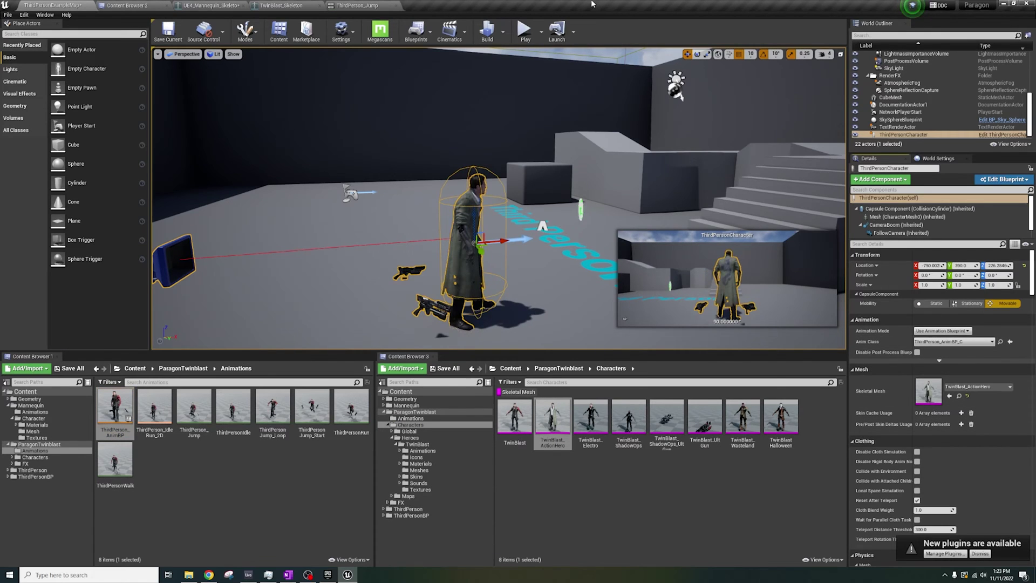
# - Play-test the TwinBlast_ActionHero character by running and jumping in the level, and save all project changes
pyautogui.click(525, 31)
pyautogui.press('d')
pyautogui.press('s')
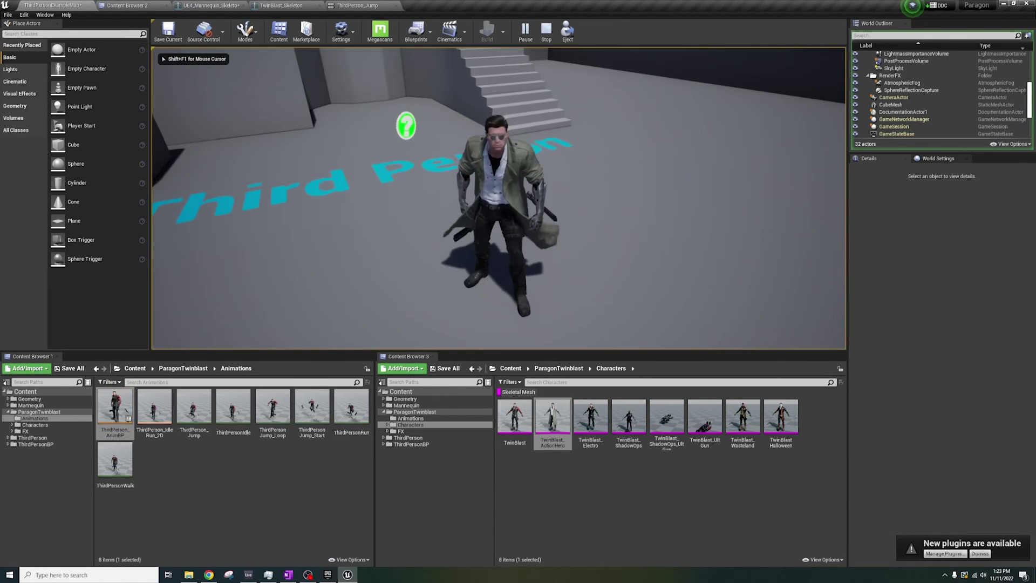
pyautogui.press('w')
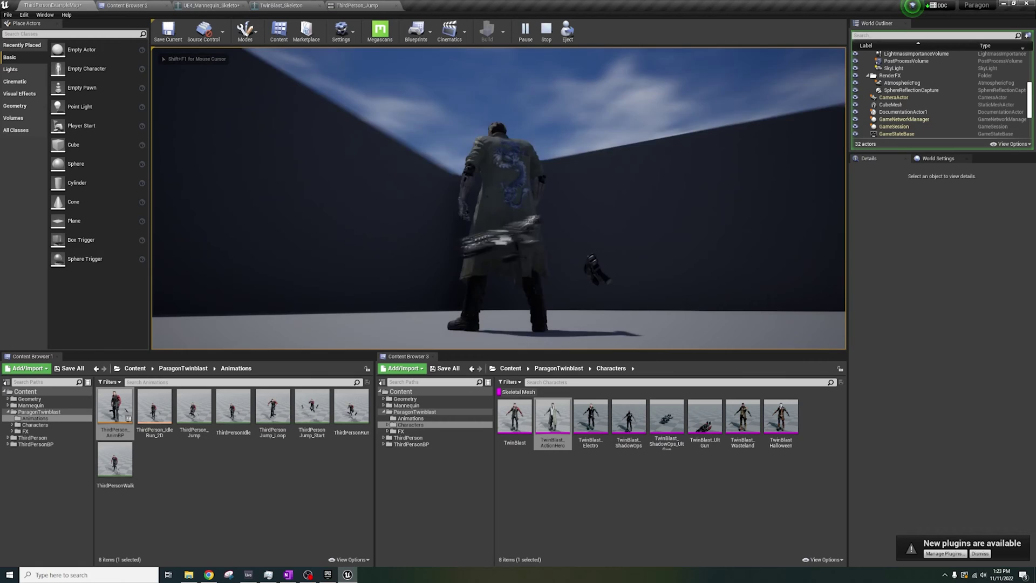
pyautogui.press('d')
pyautogui.press('space')
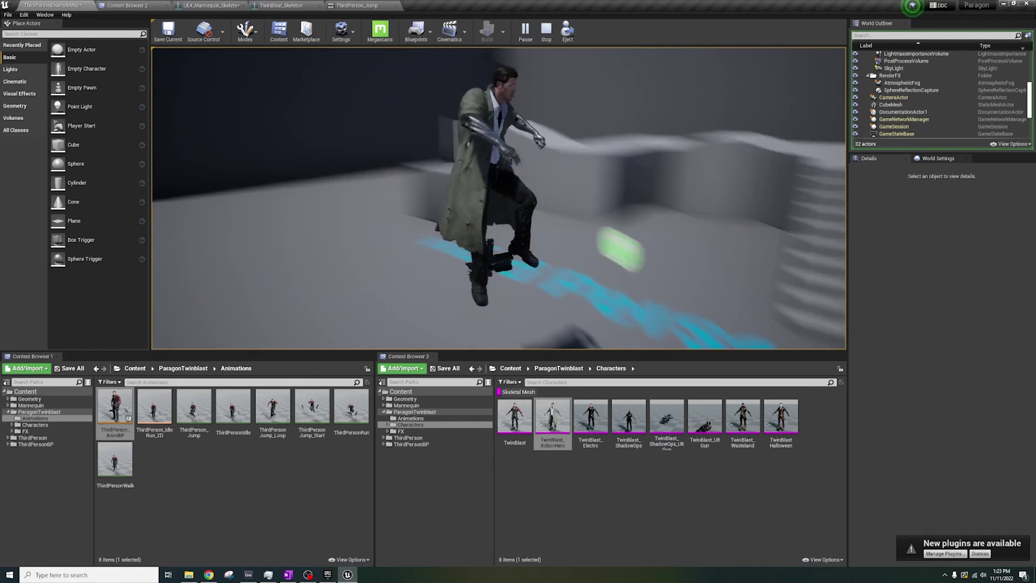
pyautogui.press('Escape')
pyautogui.hotkey('ctrl', 'shift', 's')
# - Open the retargeted ThirdPerson_AnimBP and move the Event Blueprint Update Animation node slightly away from the other event graph nodes
pyautogui.scroll(-5, 499, 198)
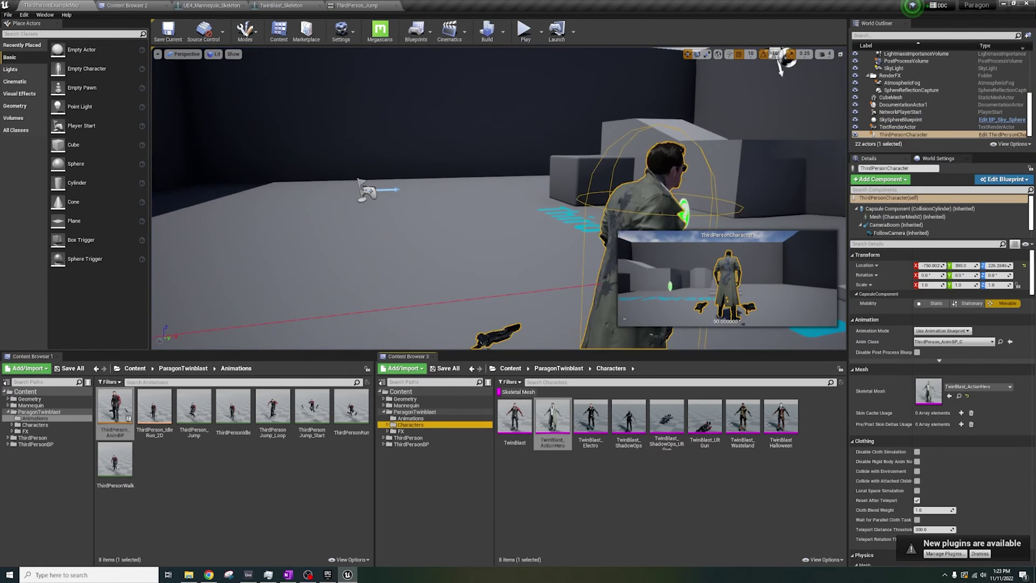
pyautogui.moveTo(500, 198); pyautogui.dragTo(540, 197, button='right')
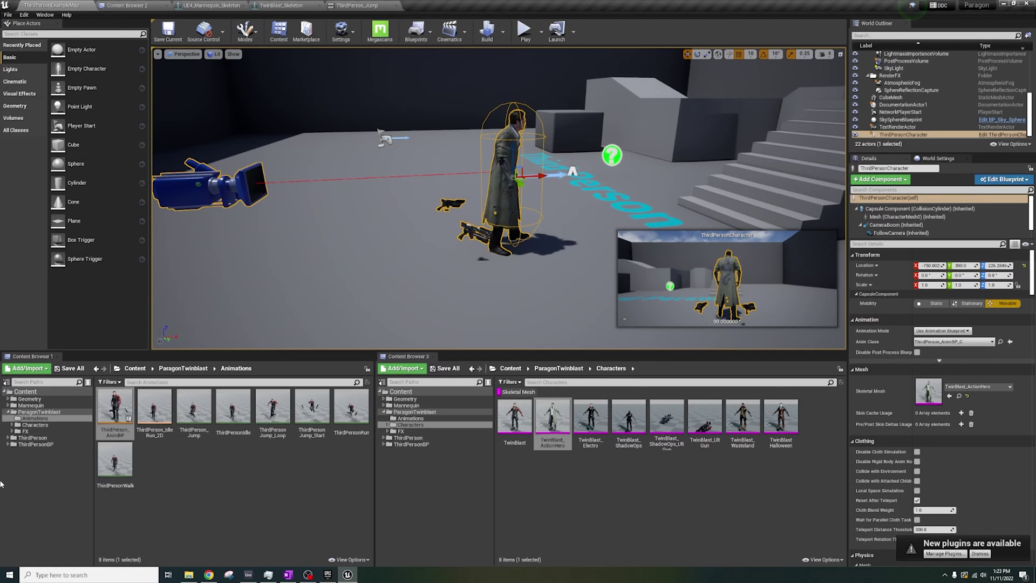
pyautogui.doubleClick(116, 408)
pyautogui.moveTo(286, 233); pyautogui.dragTo(270, 238)
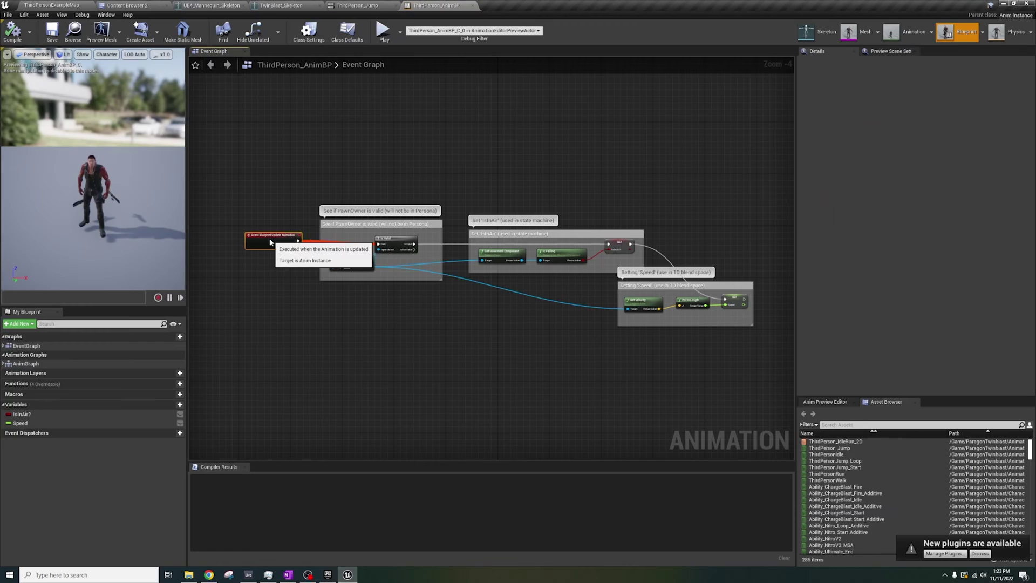
# - Open the AnimGraph and add a Transform (Modify) Bone node after the Default state machine
pyautogui.doubleClick(26, 363)
pyautogui.moveTo(442, 278); pyautogui.dragTo(290, 323)
pyautogui.write('transform bone')
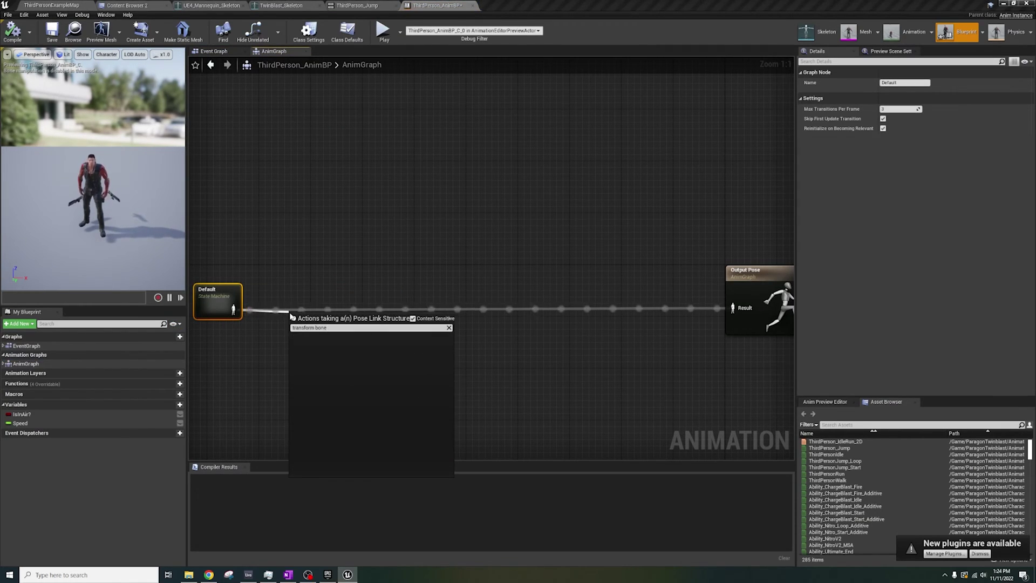
pyautogui.press('Return')
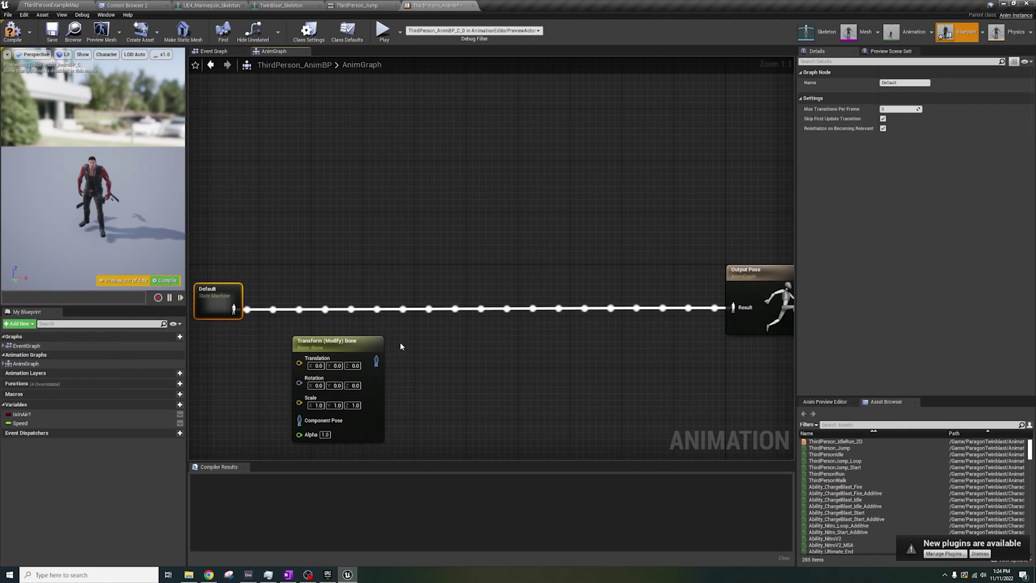
pyautogui.click(345, 341)
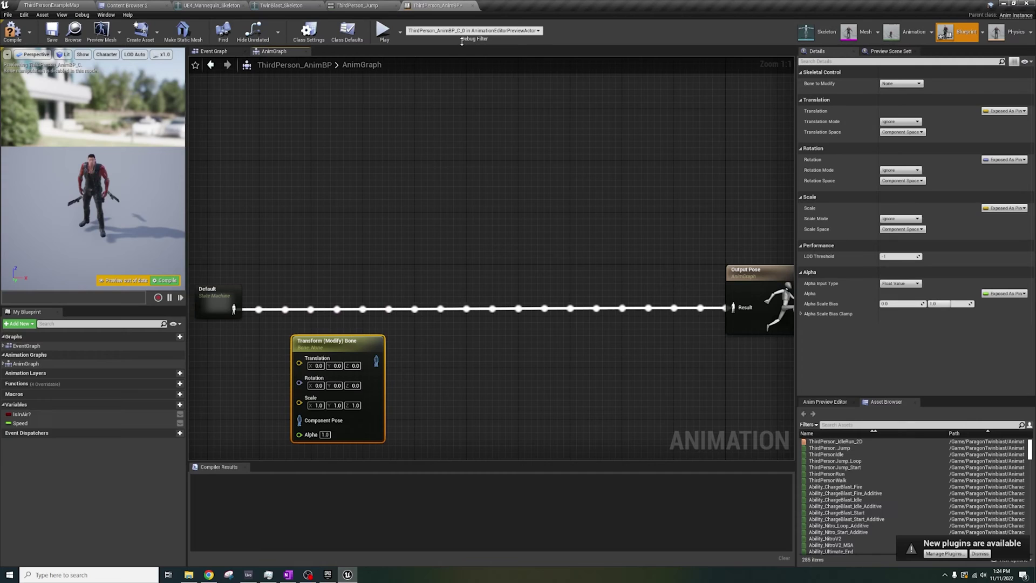
# - Search TwinBlast_Skeleton's skeleton tree for the weapon bones and inspect weapon_l
pyautogui.click(282, 6)
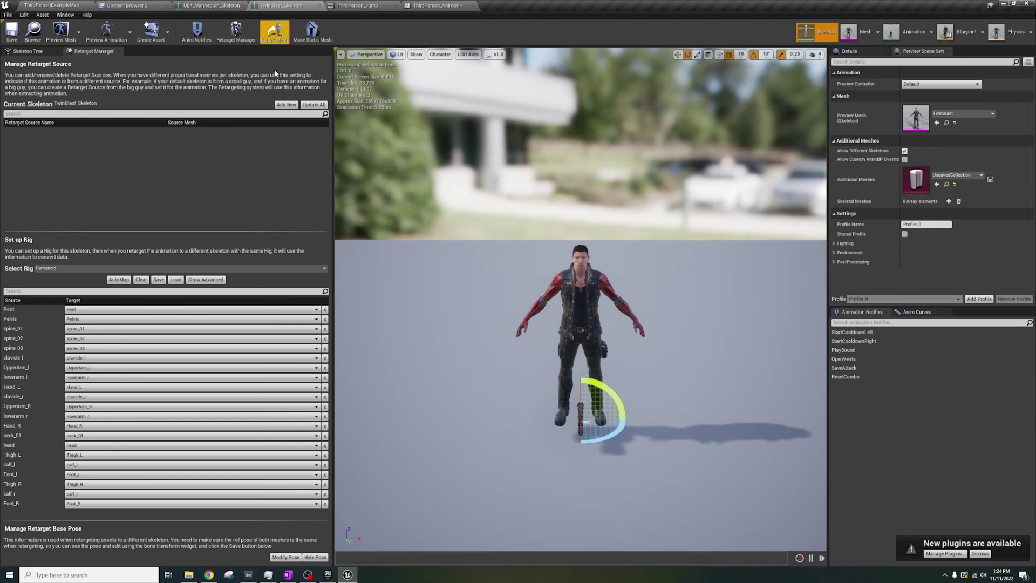
pyautogui.click(48, 52)
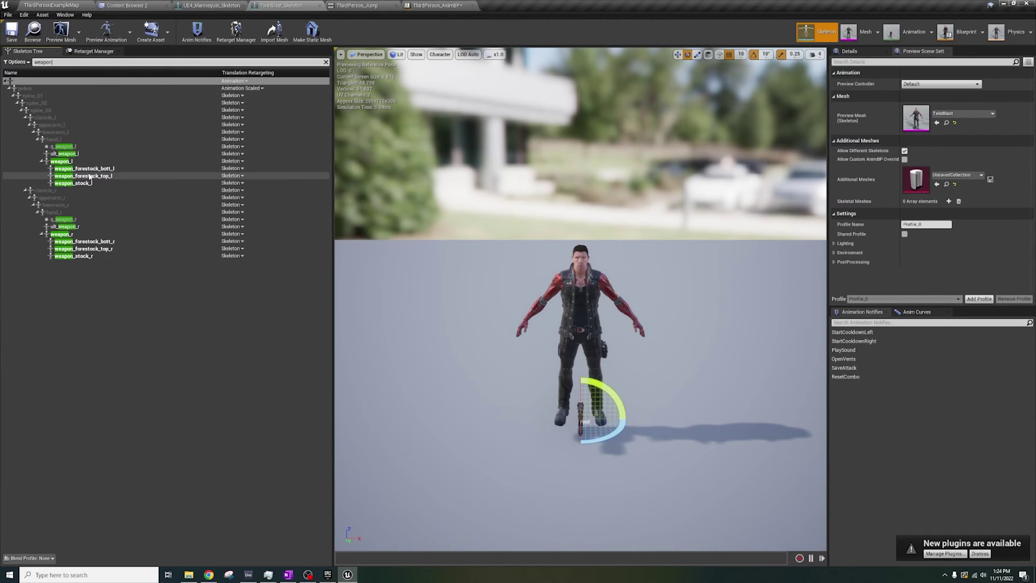
pyautogui.click(64, 160)
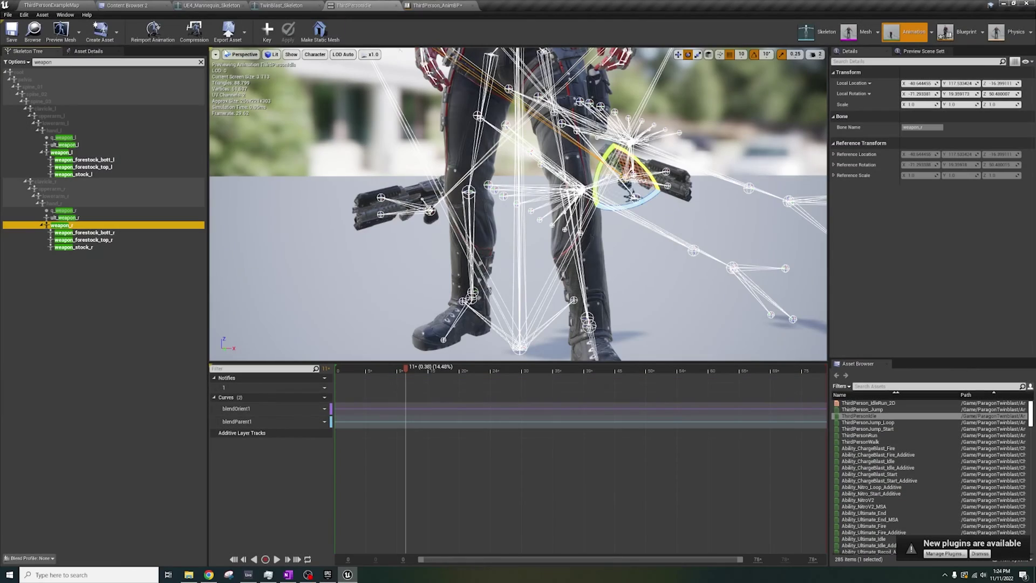
# - Try moving the weapon_r bone in the ThirdPersonIdle animation, and undo the move
pyautogui.click(679, 54)
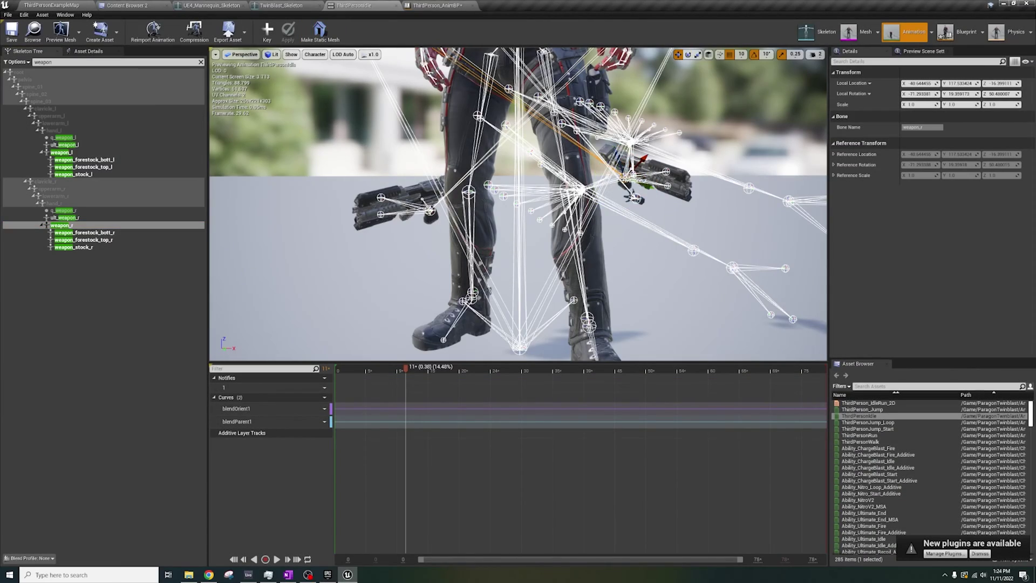
pyautogui.moveTo(636, 162); pyautogui.dragTo(620, 178, button='right')
pyautogui.moveTo(583, 201); pyautogui.dragTo(611, 188)
pyautogui.hotkey('ctrl', 'z')
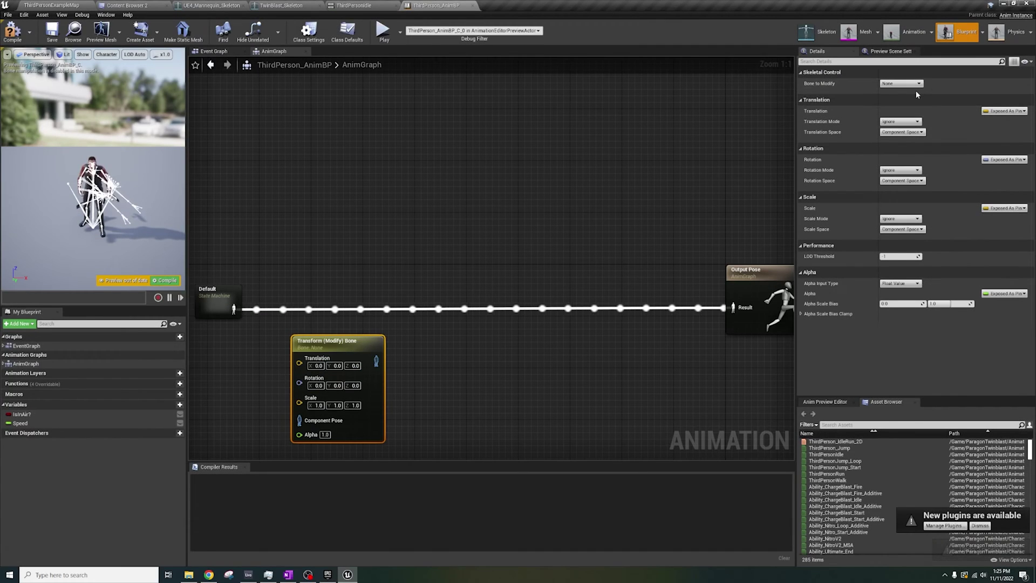
# - Set the Transform Bone node to modify weapon_l, with translation, rotation and scale modes on Replace Existing and scale values of 0
pyautogui.click(907, 84)
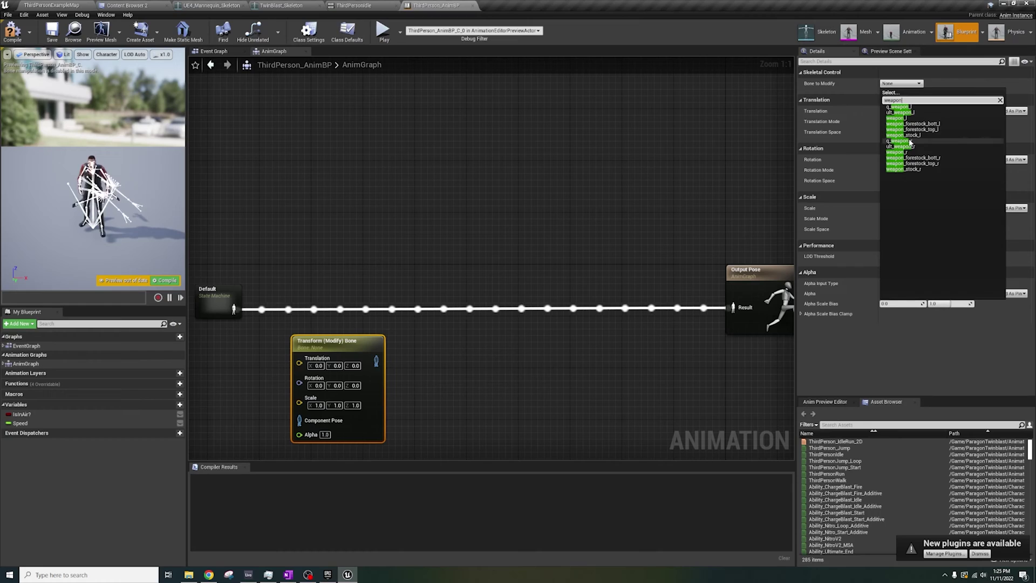
pyautogui.click(900, 118)
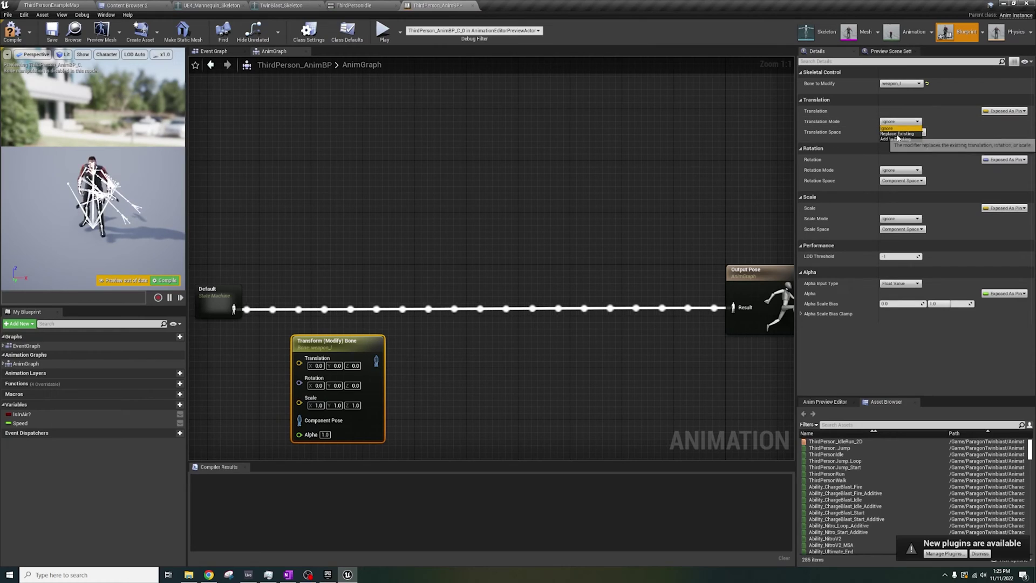
pyautogui.click(897, 133)
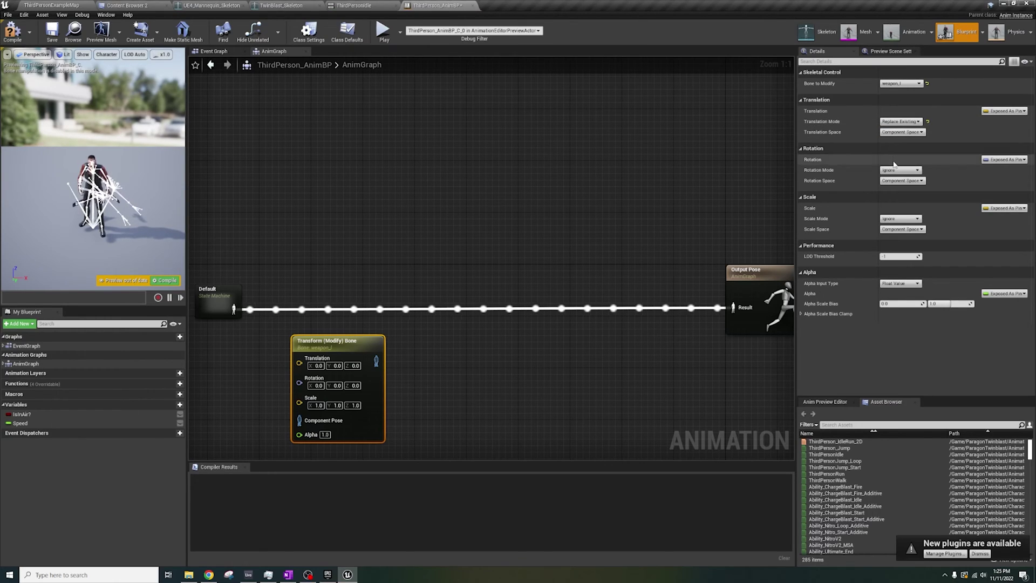
pyautogui.click(898, 182)
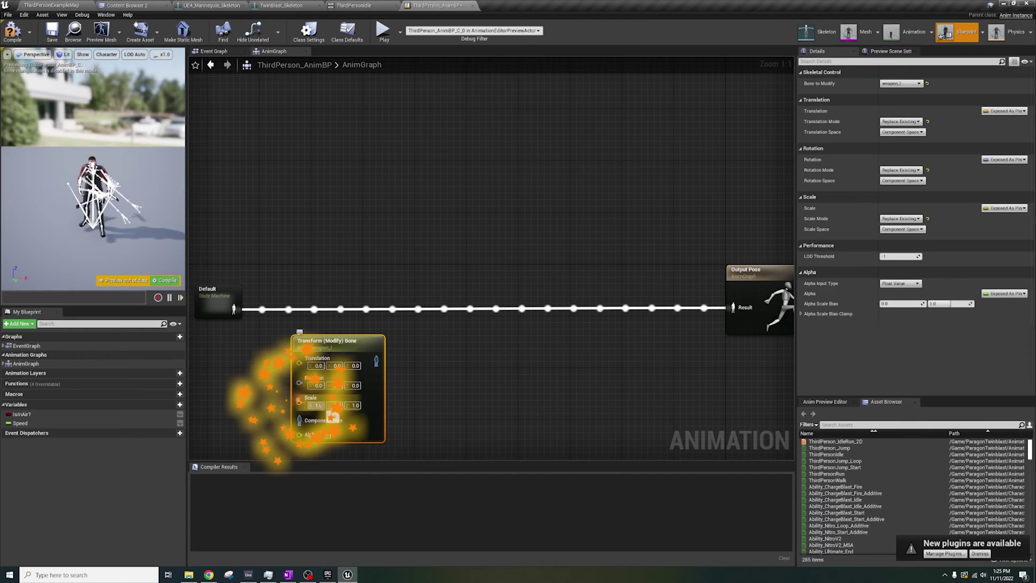
pyautogui.click(319, 406)
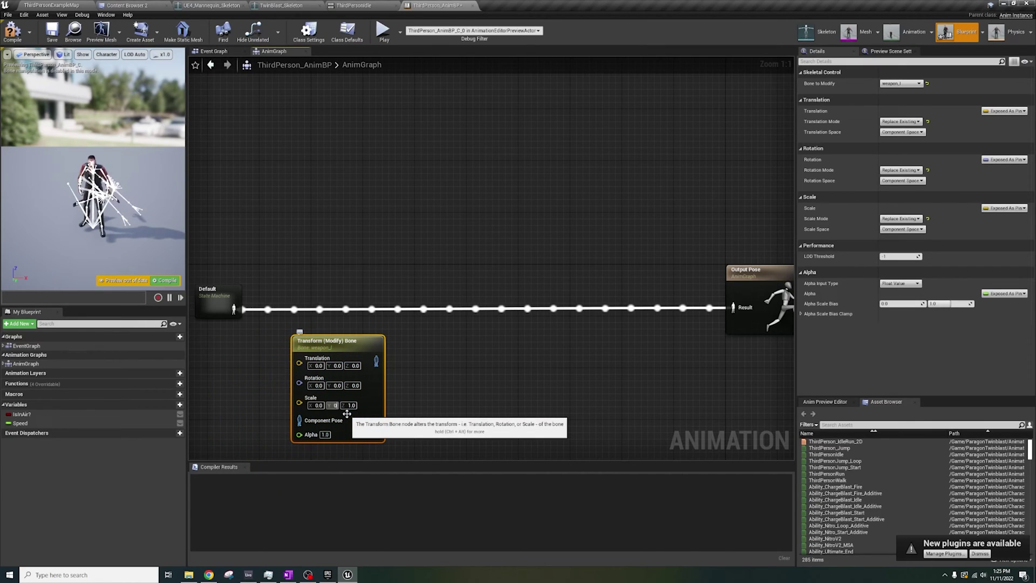
# - Duplicate the weapon_l Transform Bone node and set the copy's bone to modify to weapon_r
pyautogui.click(377, 349)
pyautogui.hotkey('ctrl', 'c')
pyautogui.hotkey('ctrl', 'v')
pyautogui.click(902, 83)
pyautogui.click(939, 254)
# - Duplicate the weapon_r Transform Bone node and assign grenade as the copy's bone to modify
pyautogui.hotkey('ctrl', 'c')
pyautogui.hotkey('ctrl', 'v')
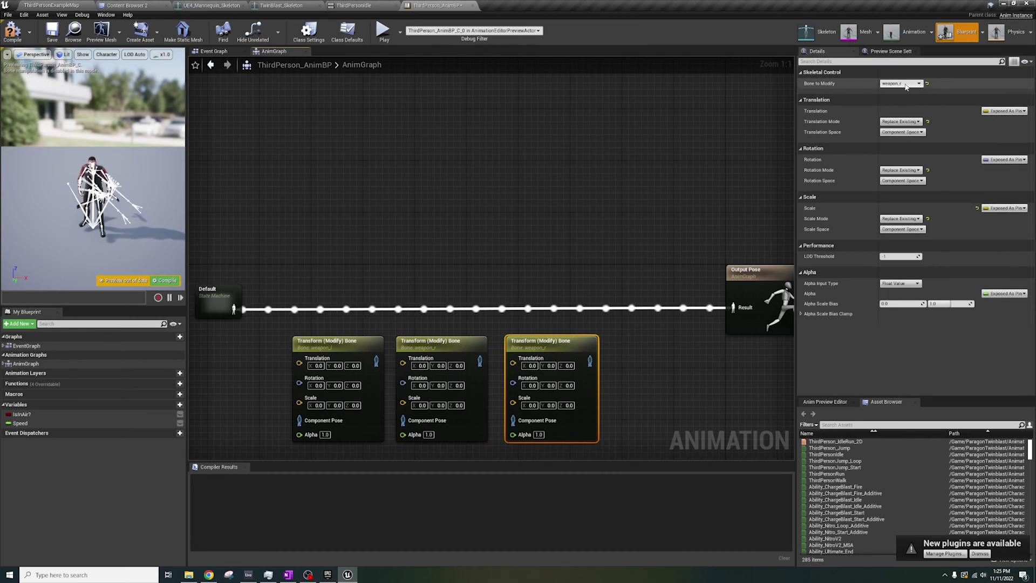
pyautogui.click(902, 83)
pyautogui.click(906, 111)
# - Chain the three Transform Bone nodes between the Default state machine and Output Pose, and compile the animation blueprint
pyautogui.moveTo(305, 424); pyautogui.dragTo(300, 420)
pyautogui.moveTo(480, 361); pyautogui.dragTo(519, 402)
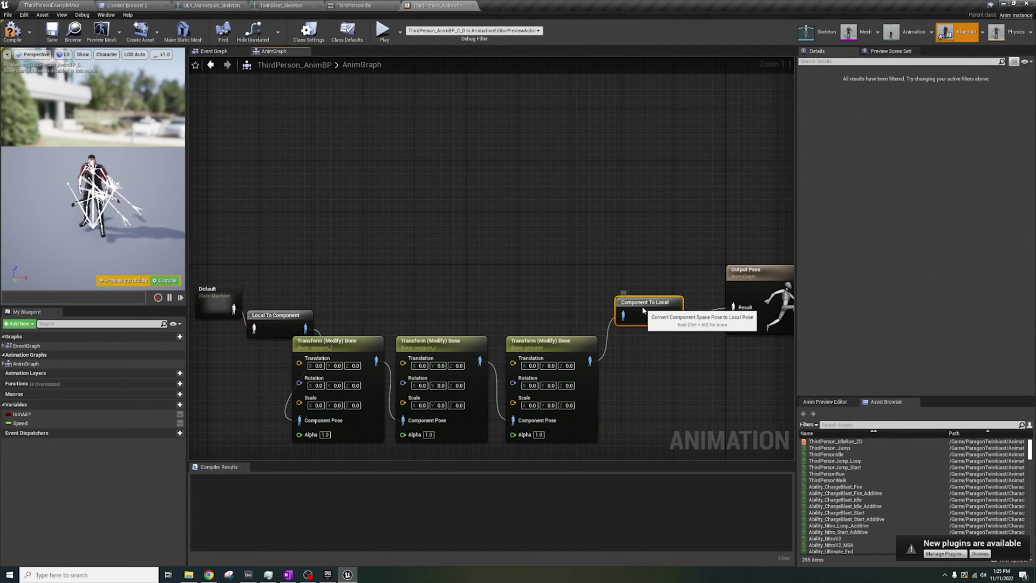
pyautogui.click(12, 32)
# - Set bone drawing to None in the preview viewport and inspect the character from another angle
pyautogui.scroll(5, 93, 189)
pyautogui.click(107, 55)
pyautogui.moveTo(114, 90)
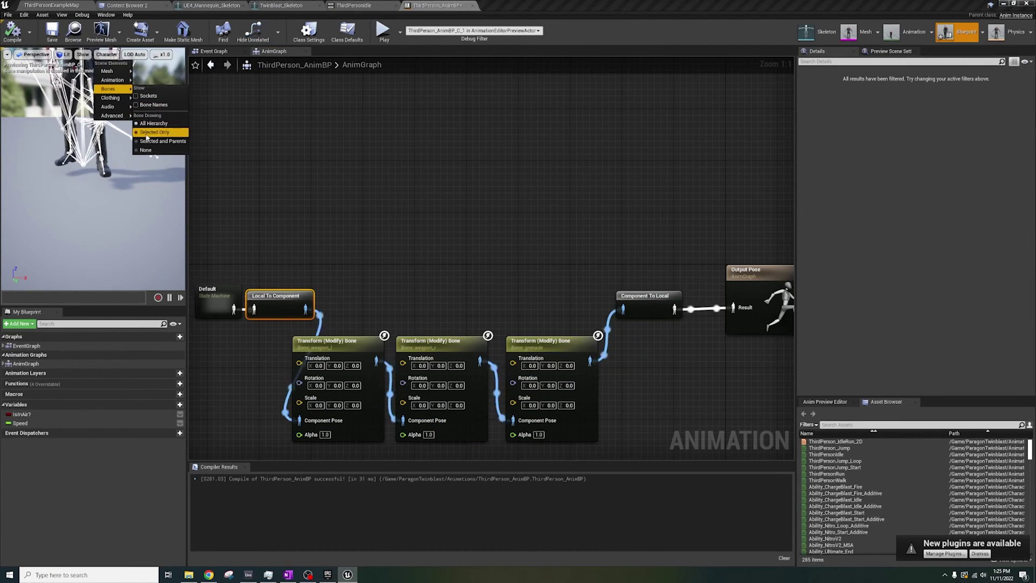
pyautogui.click(146, 149)
pyautogui.keyDown('alt'); pyautogui.moveTo(103, 189); pyautogui.dragTo(135, 172); pyautogui.keyUp('alt')
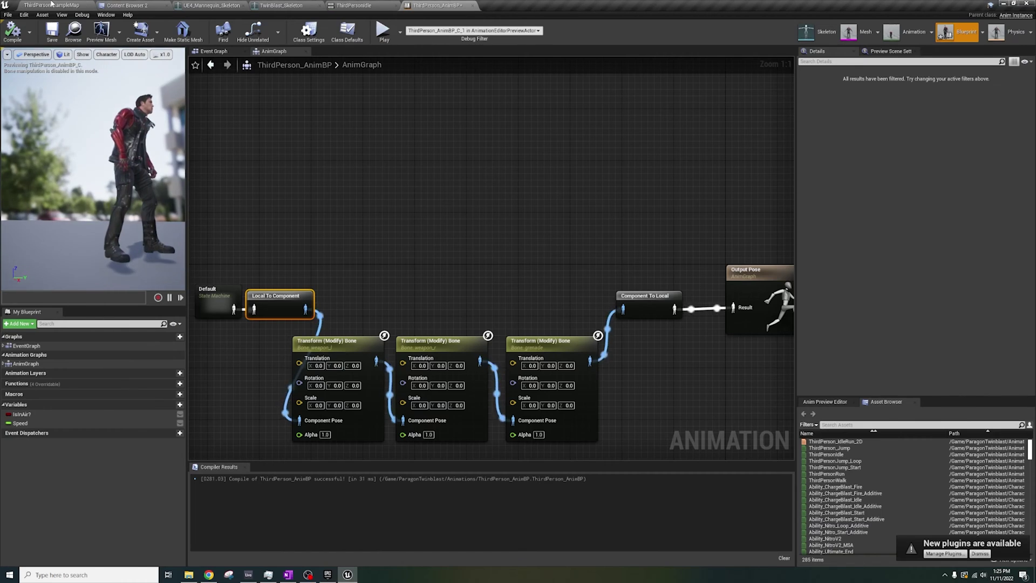
# - Return to the ThirdPersonExampleMap level and play-test the TwinBlast_ActionHero character by running in several directions
pyautogui.click(52, 5)
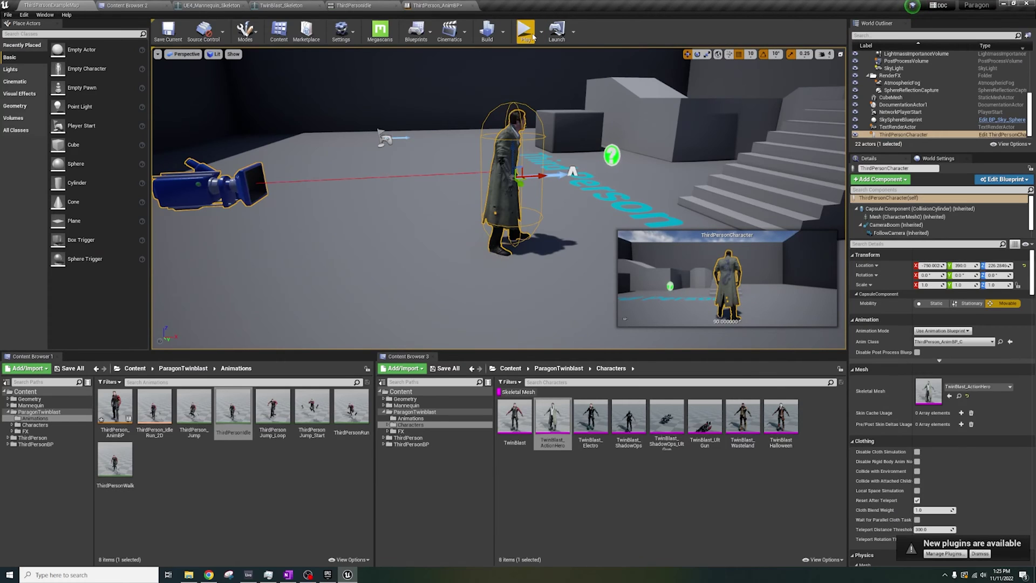
pyautogui.click(526, 34)
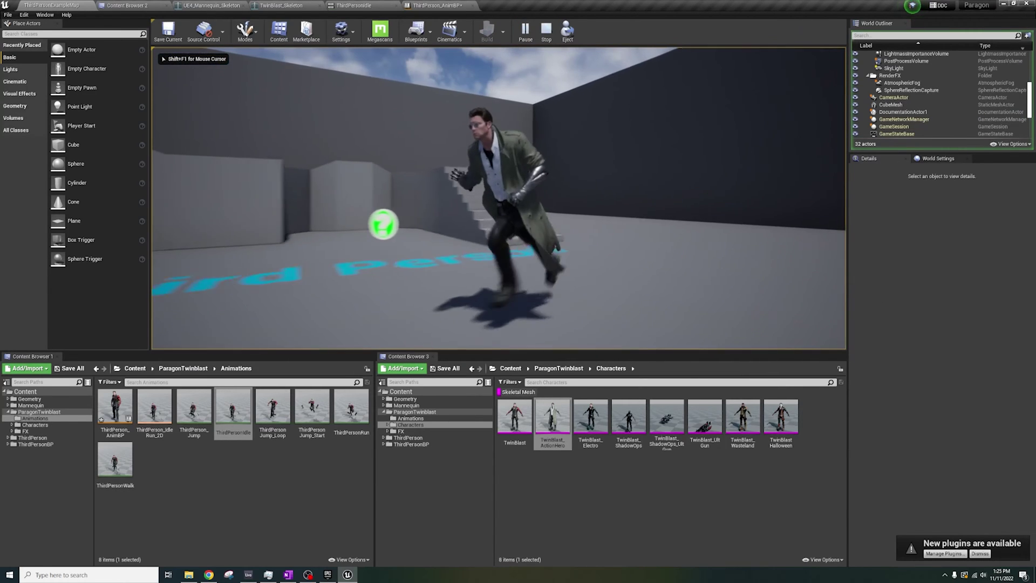
pyautogui.press('d')
pyautogui.press('a')
pyautogui.press('d')
pyautogui.press('w')
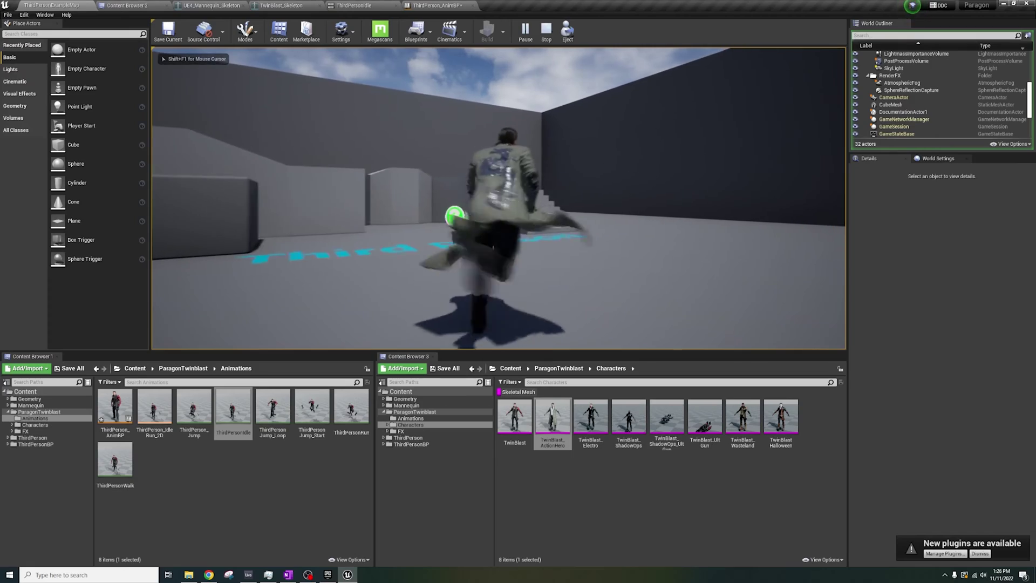
pyautogui.press('Escape')
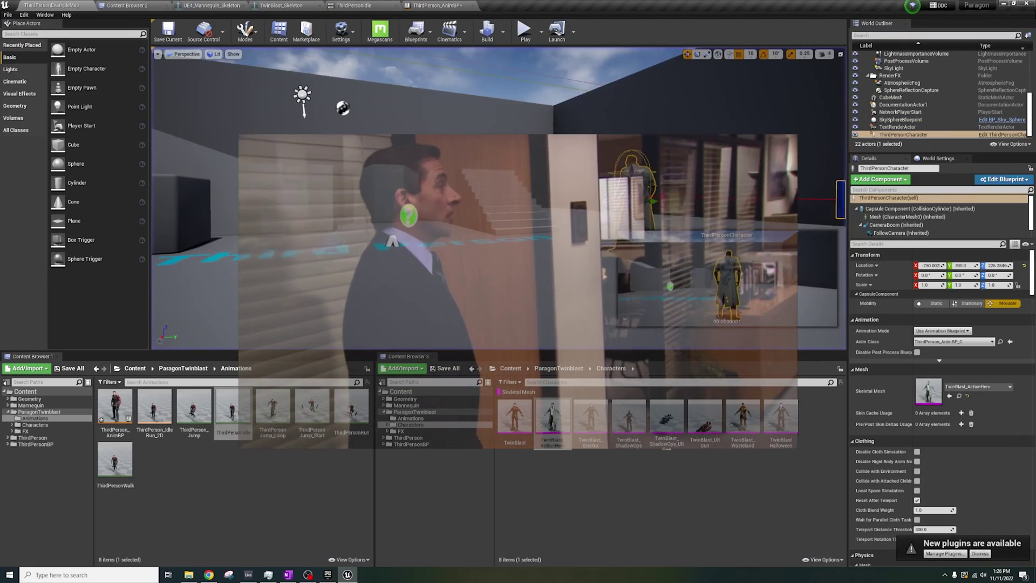
# - Swap the ThirdPersonCharacter's skeletal mesh to TwinBlast, and replace that with TwinBlast_Electro
pyautogui.moveTo(499, 198); pyautogui.dragTo(373, 205, button='right')
pyautogui.click(506, 426)
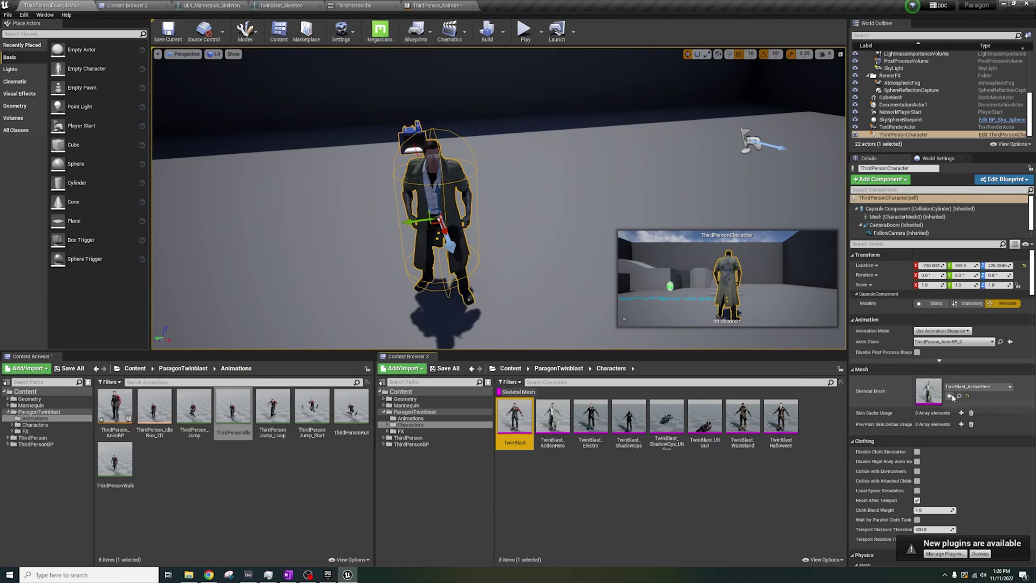
pyautogui.click(951, 396)
pyautogui.click(592, 425)
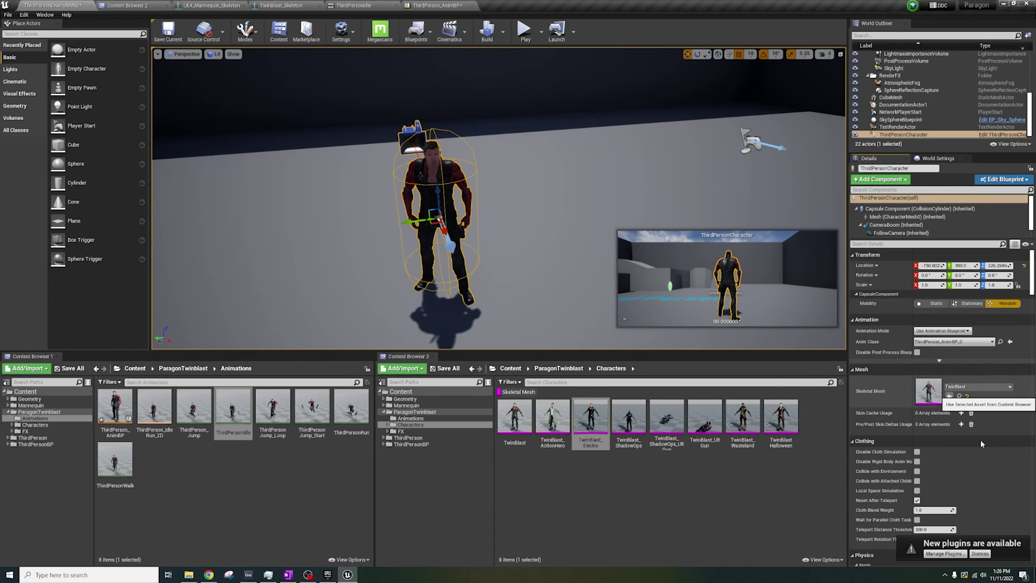
pyautogui.click(950, 395)
# - Play-test the TwinBlast_Electro character by running around the level and viewing it from different angles
pyautogui.click(525, 32)
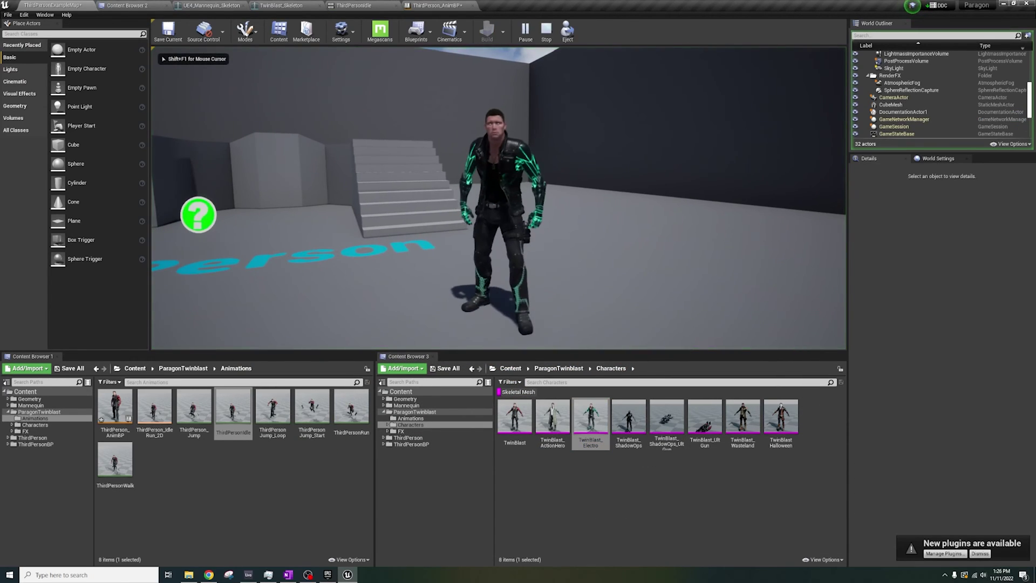
pyautogui.press('w')
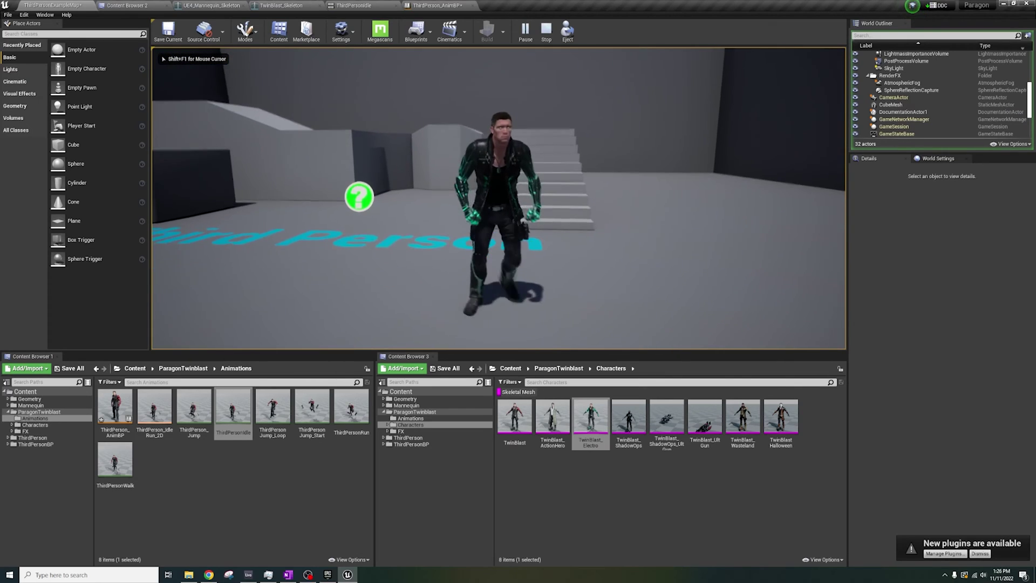
pyautogui.press('w')
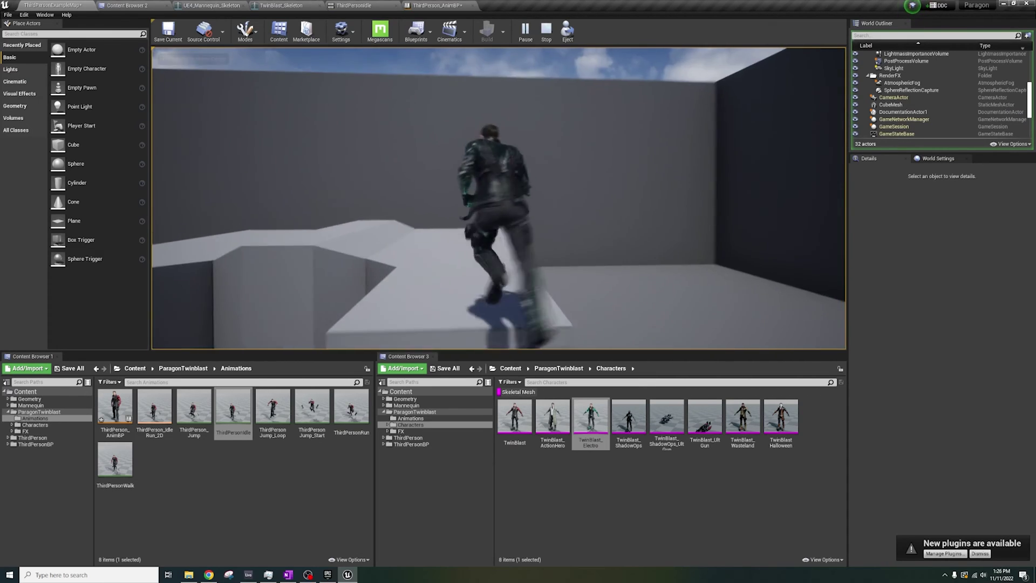
pyautogui.press('s')
pyautogui.press('d')
pyautogui.press('s')
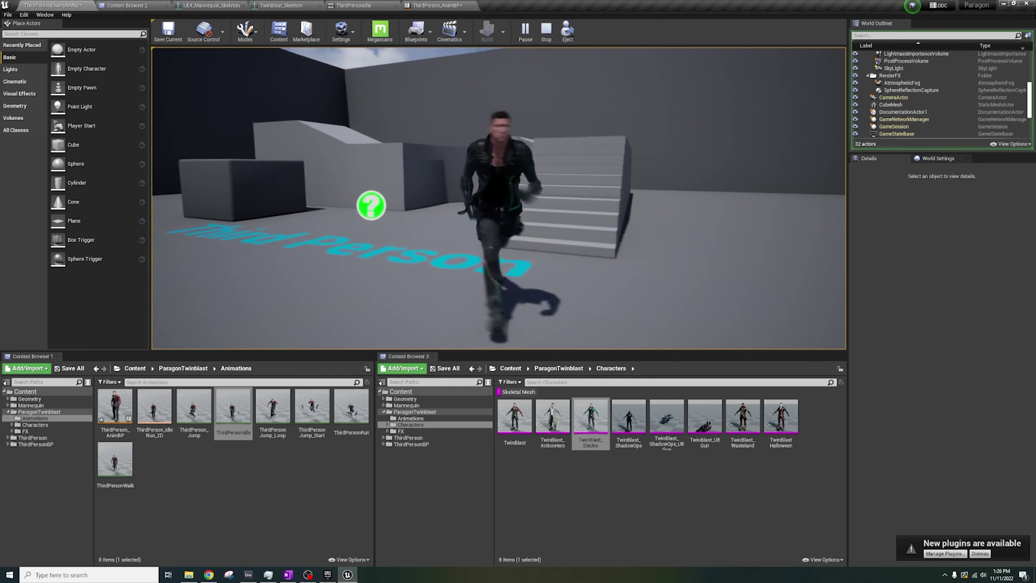
pyautogui.press('a')
pyautogui.press('w')
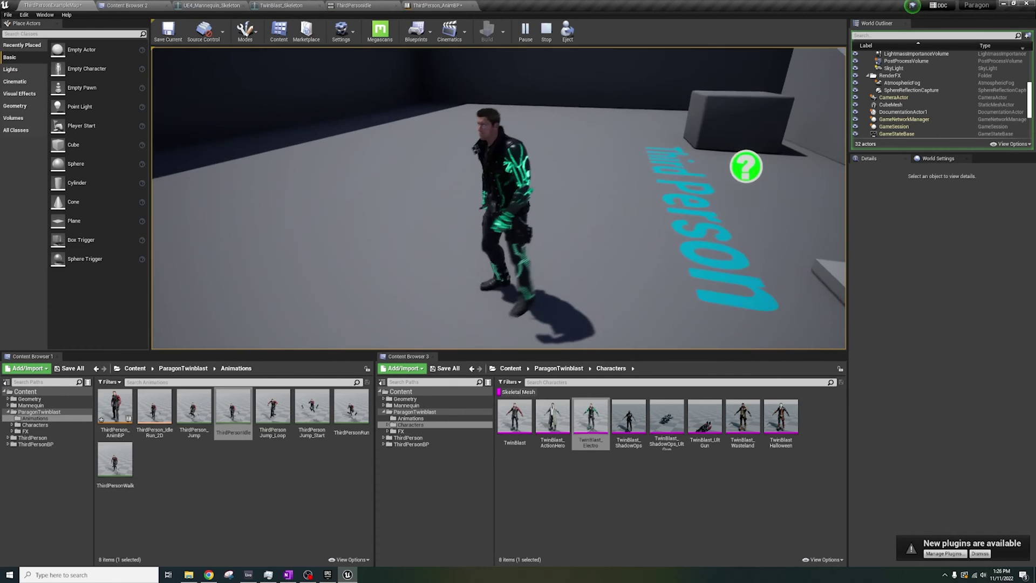
pyautogui.press('d')
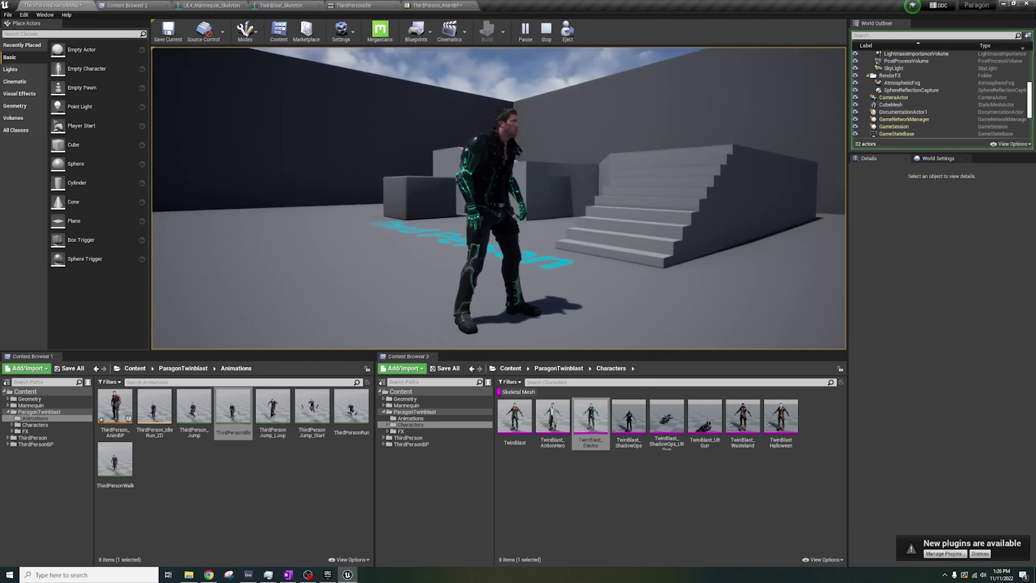
pyautogui.press('s')
pyautogui.press('Escape')
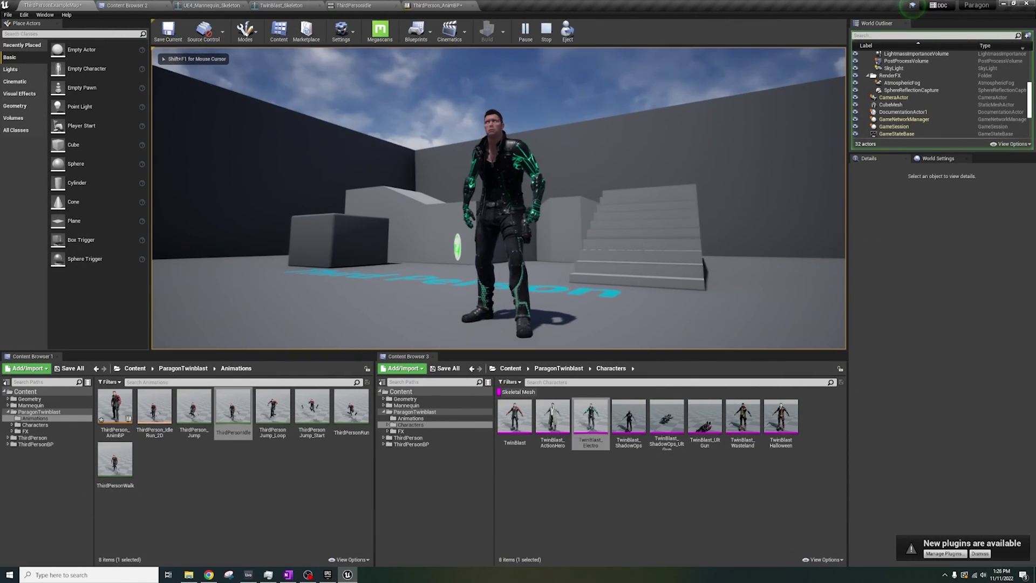
pyautogui.press('w')
pyautogui.press('s')
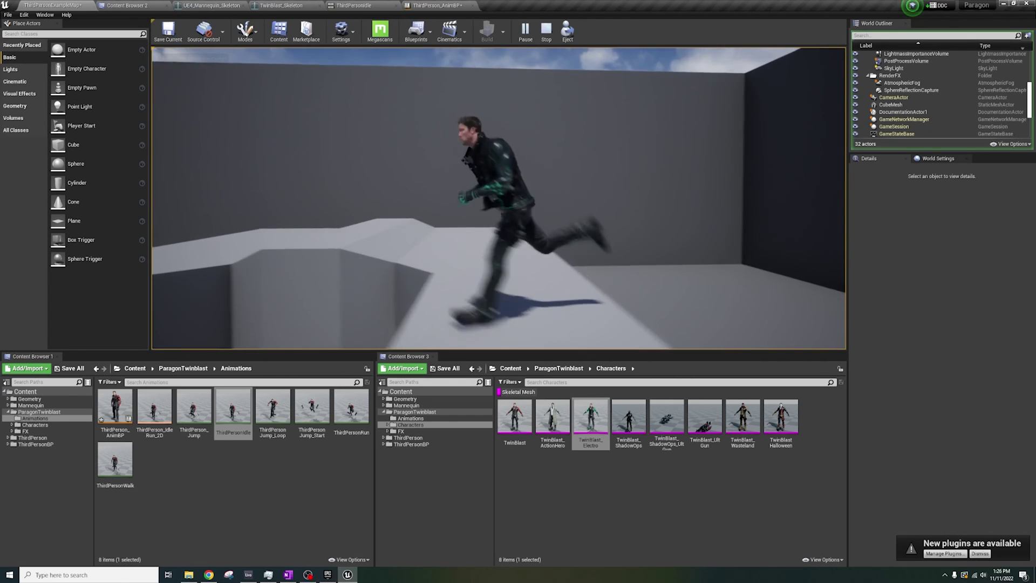
pyautogui.press('s')
pyautogui.press('a')
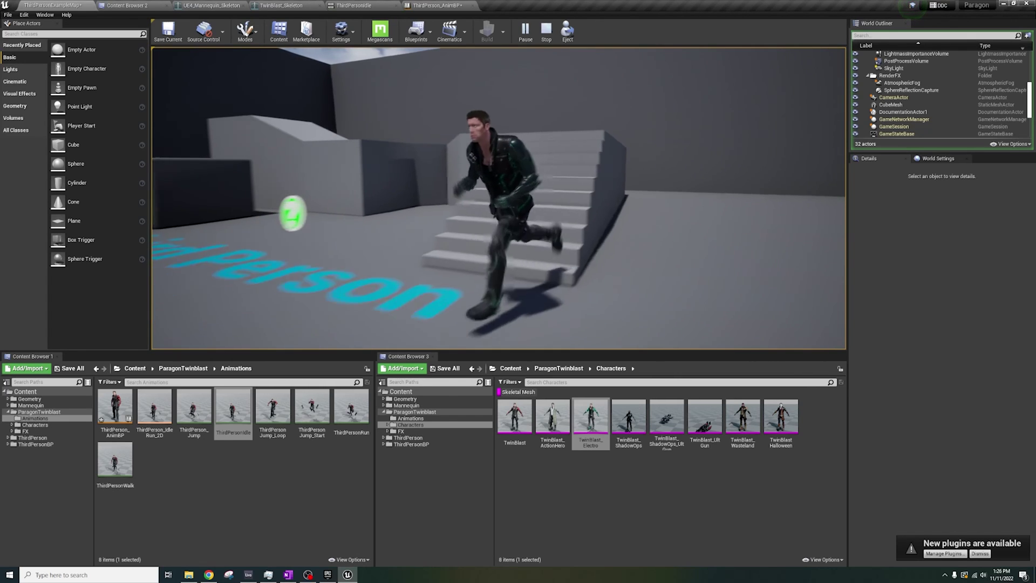
pyautogui.press('d')
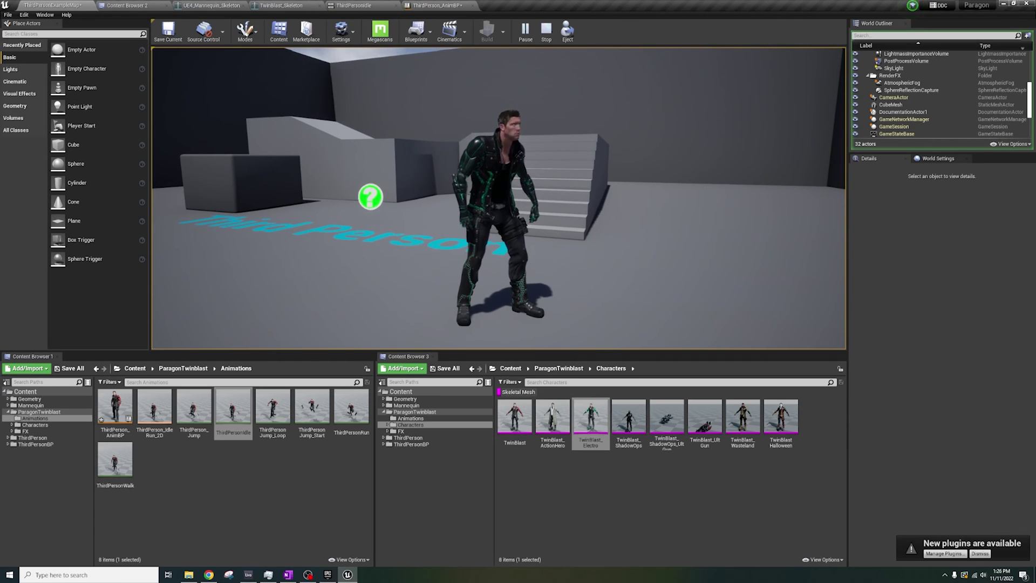
pyautogui.press('d')
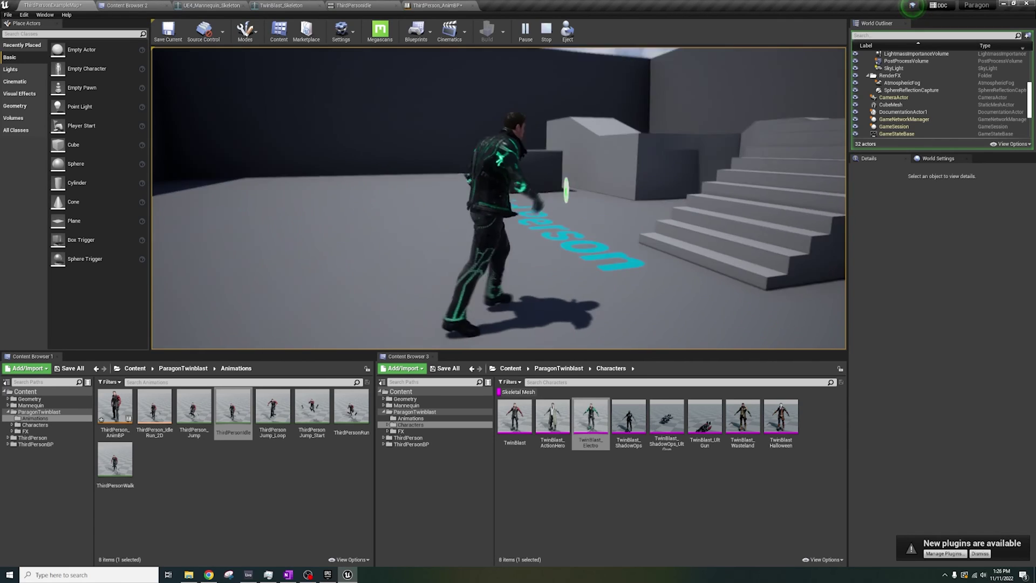
pyautogui.press('a')
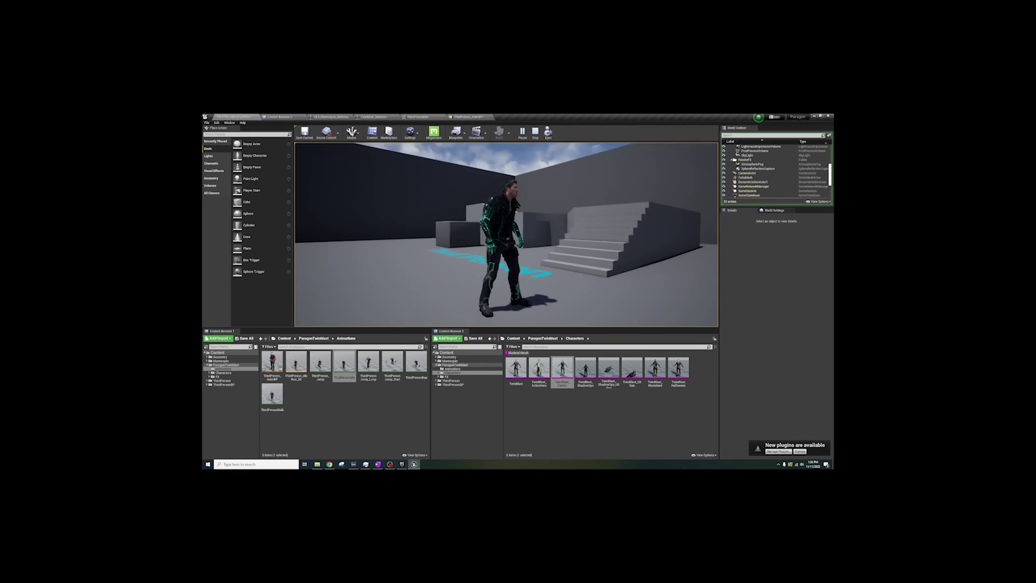